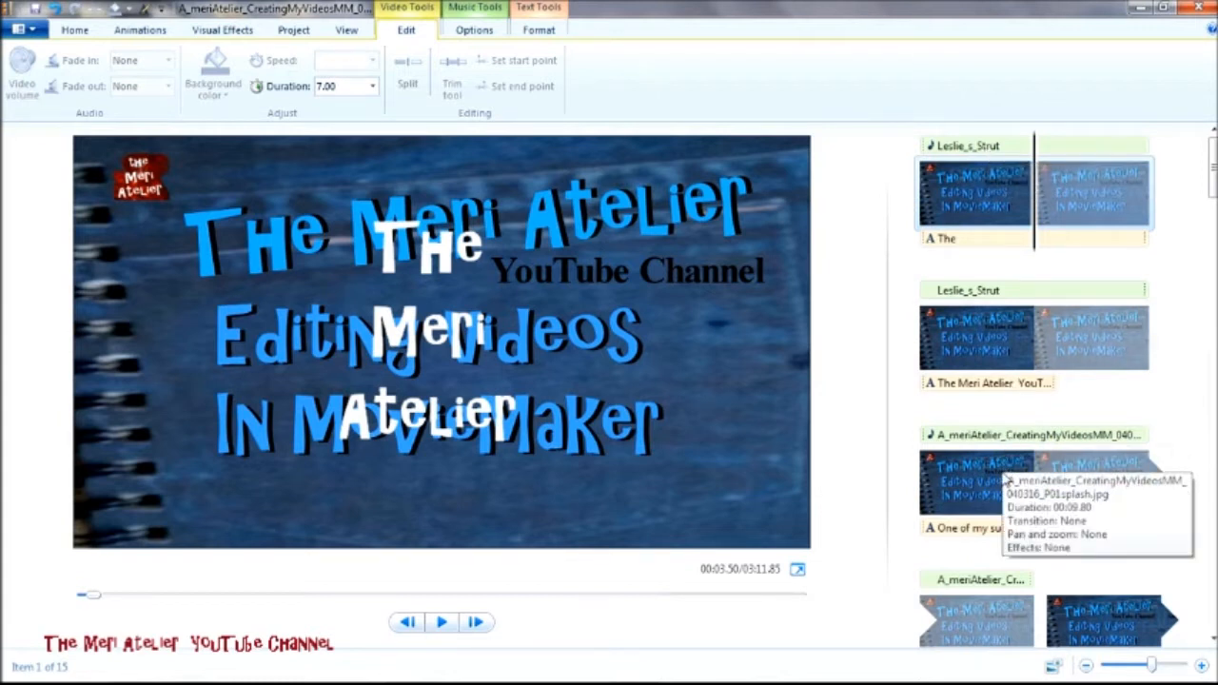
# - Look through the project's storyboard, from the "One of my subbies" text slide through The First Way title to the first video clip
pyautogui.click(1005, 479)
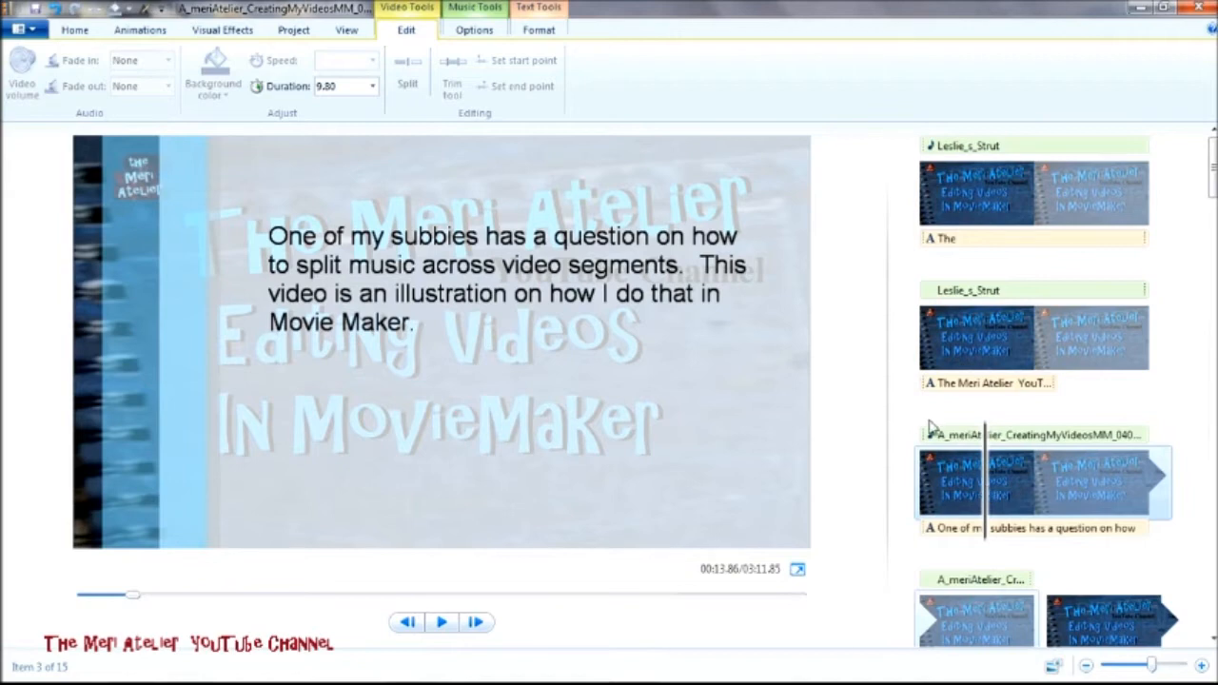
pyautogui.scroll(-3, 1020, 461)
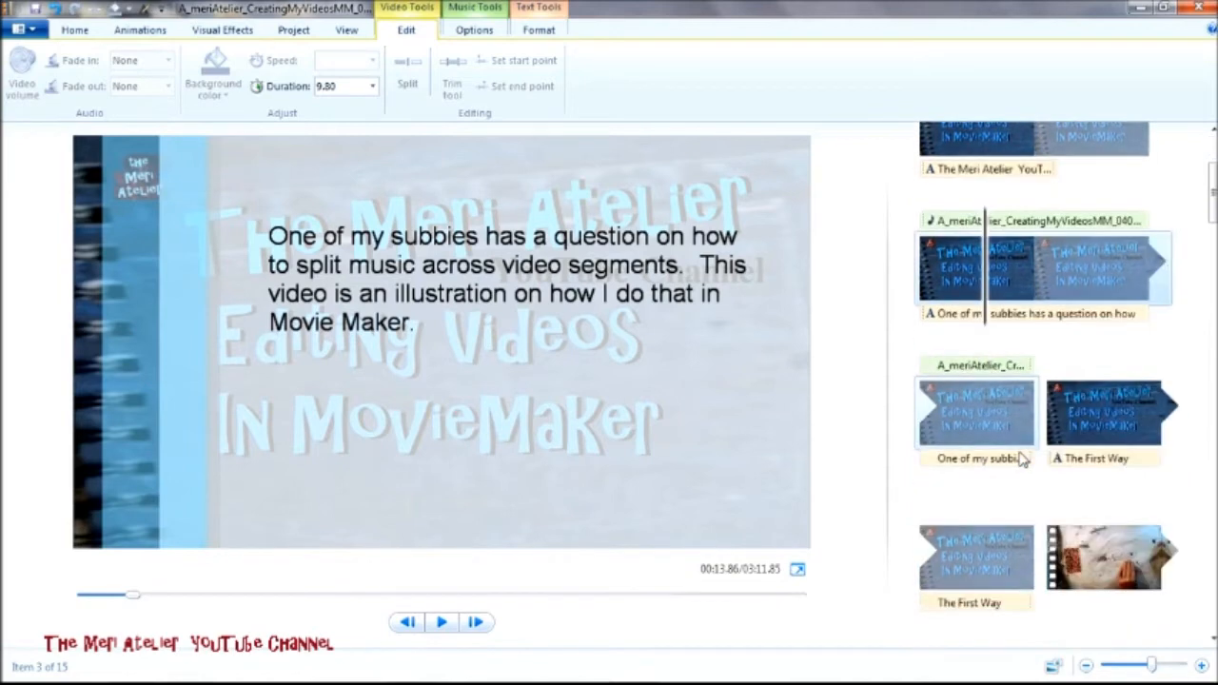
pyautogui.click(1083, 429)
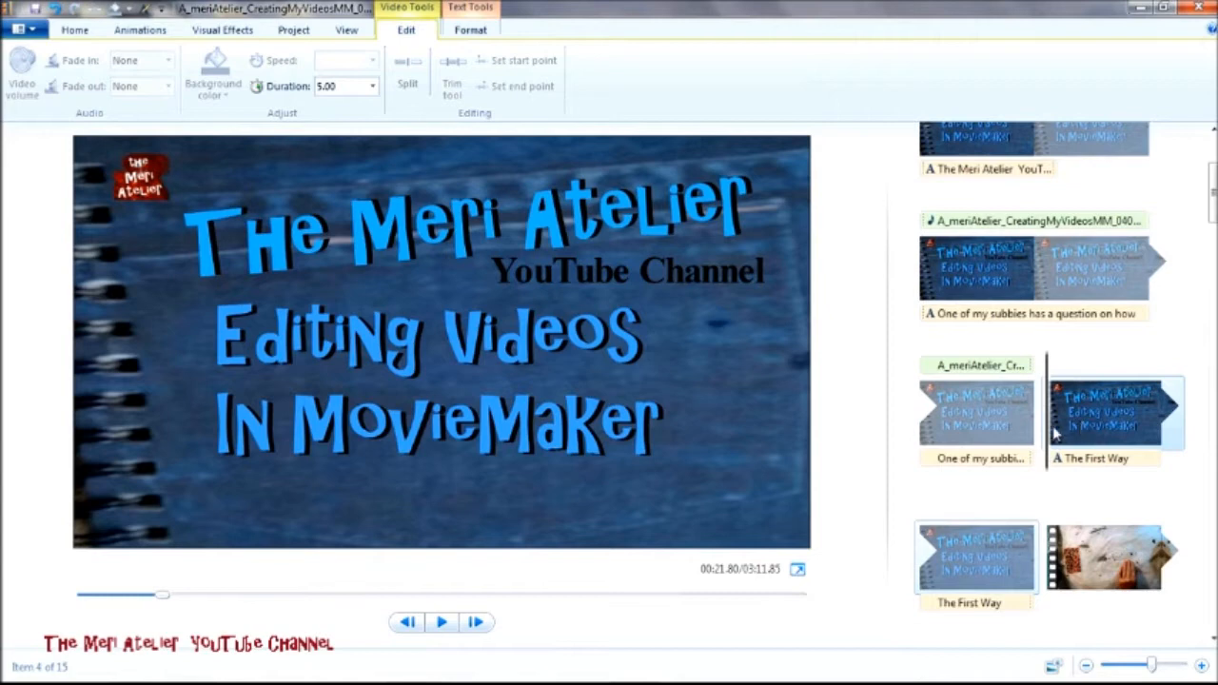
pyautogui.moveTo(1053, 436); pyautogui.dragTo(1004, 562)
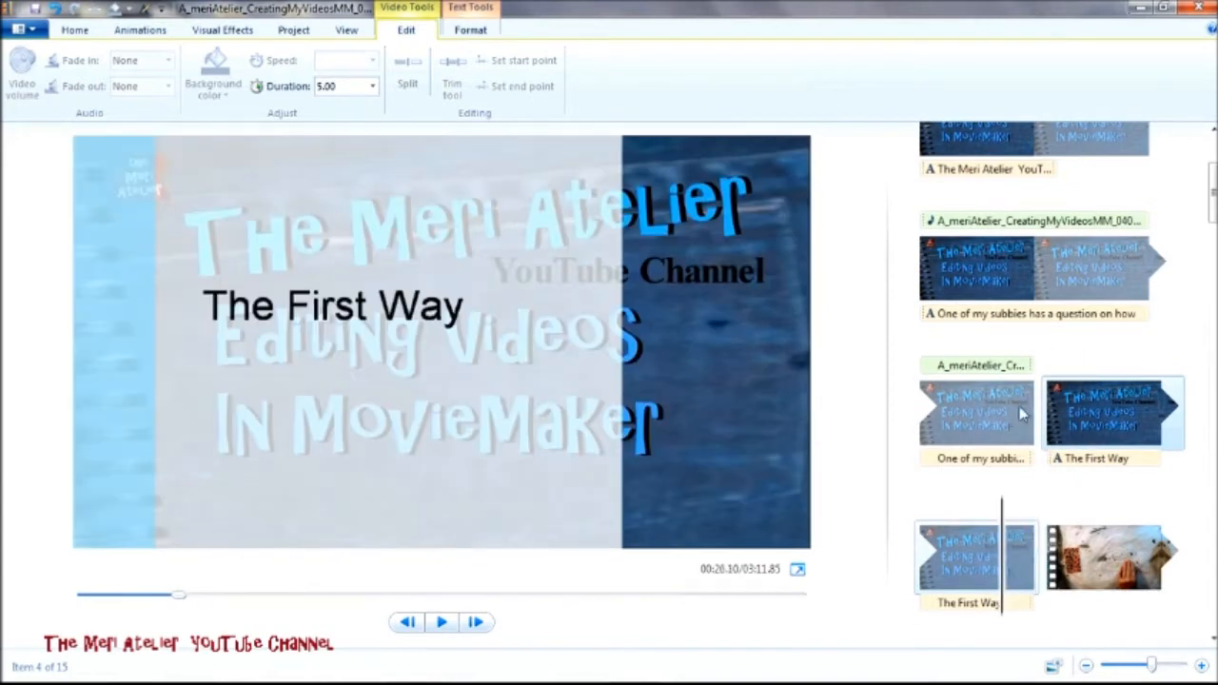
pyautogui.scroll(-2, 1036, 414)
pyautogui.scroll(-1, 1032, 411)
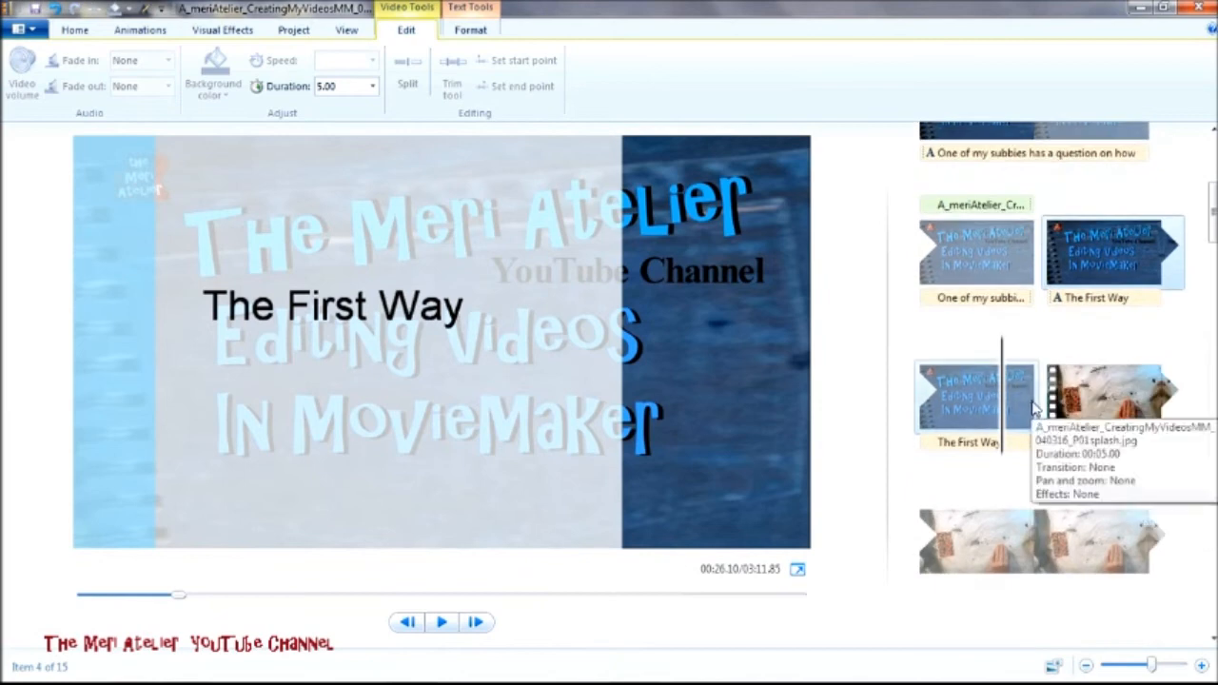
pyautogui.click(1061, 405)
pyautogui.scroll(-2, 1076, 403)
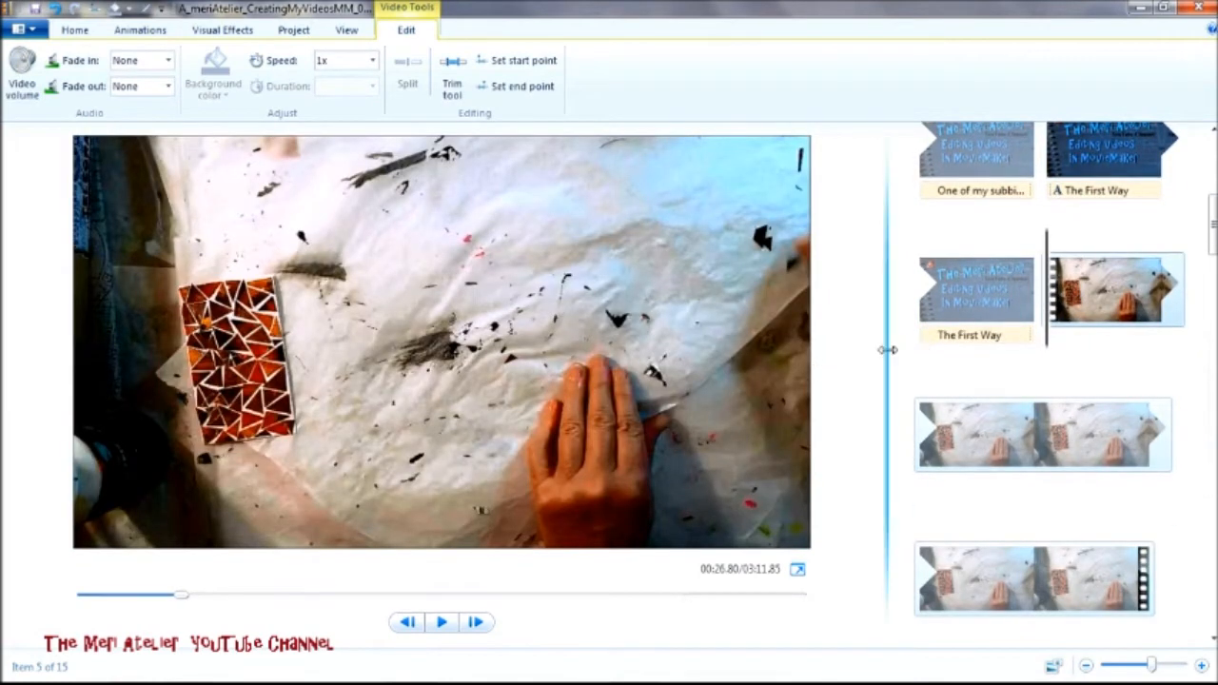
# - Widen the storyboard area and preview part of the first video clip after The First Way title
pyautogui.moveTo(890, 349); pyautogui.dragTo(663, 348)
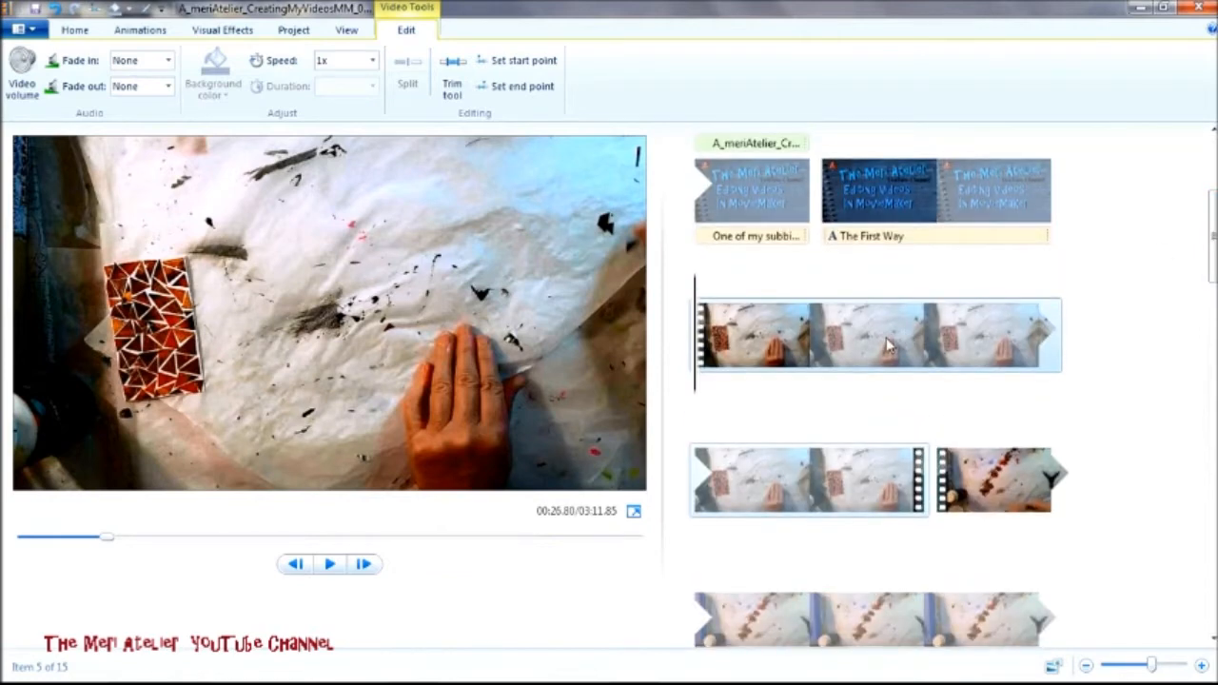
pyautogui.click(809, 333)
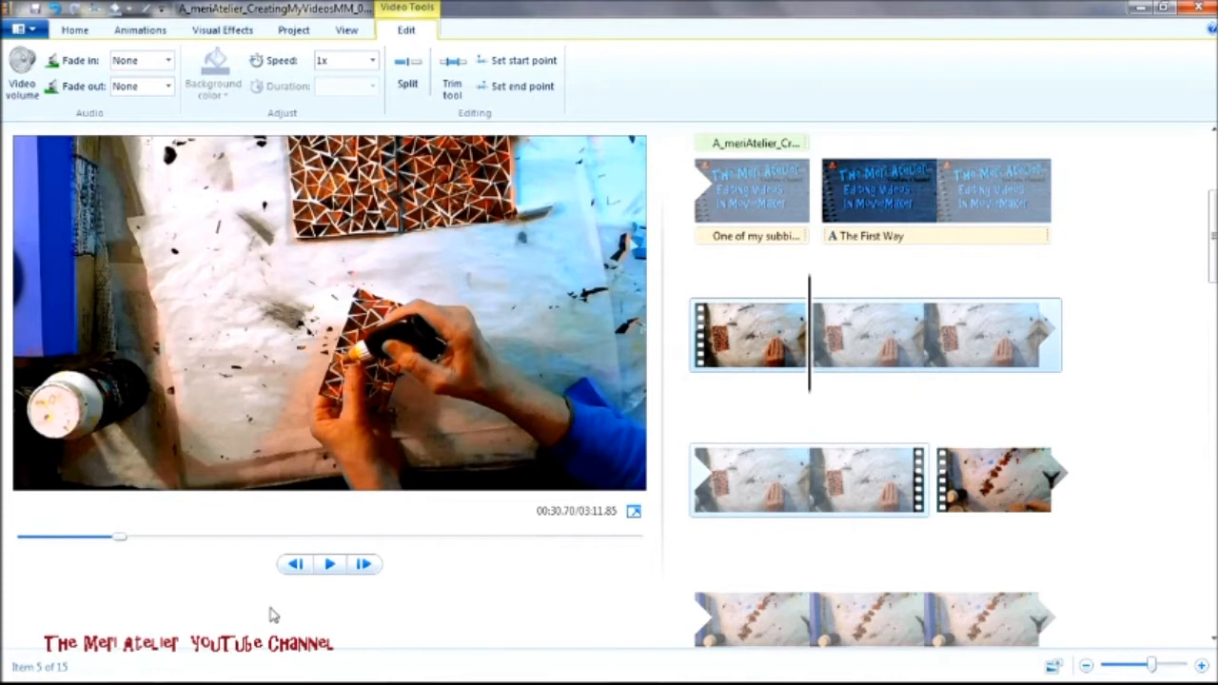
pyautogui.click(331, 566)
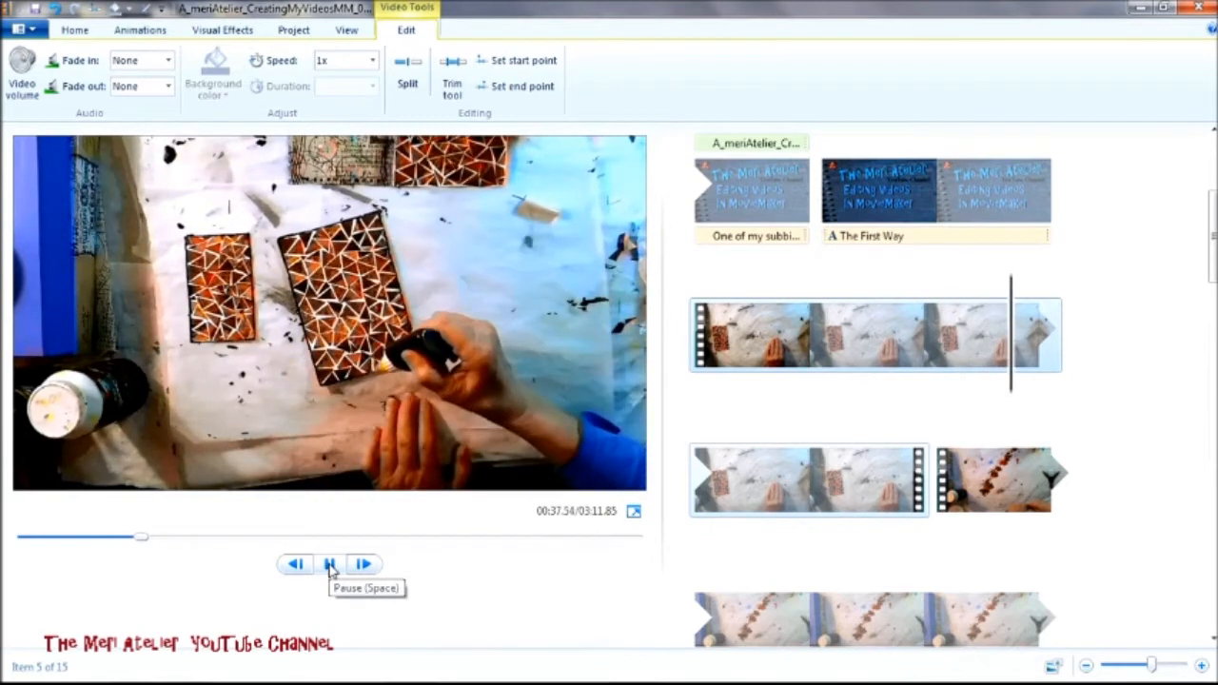
pyautogui.click(330, 565)
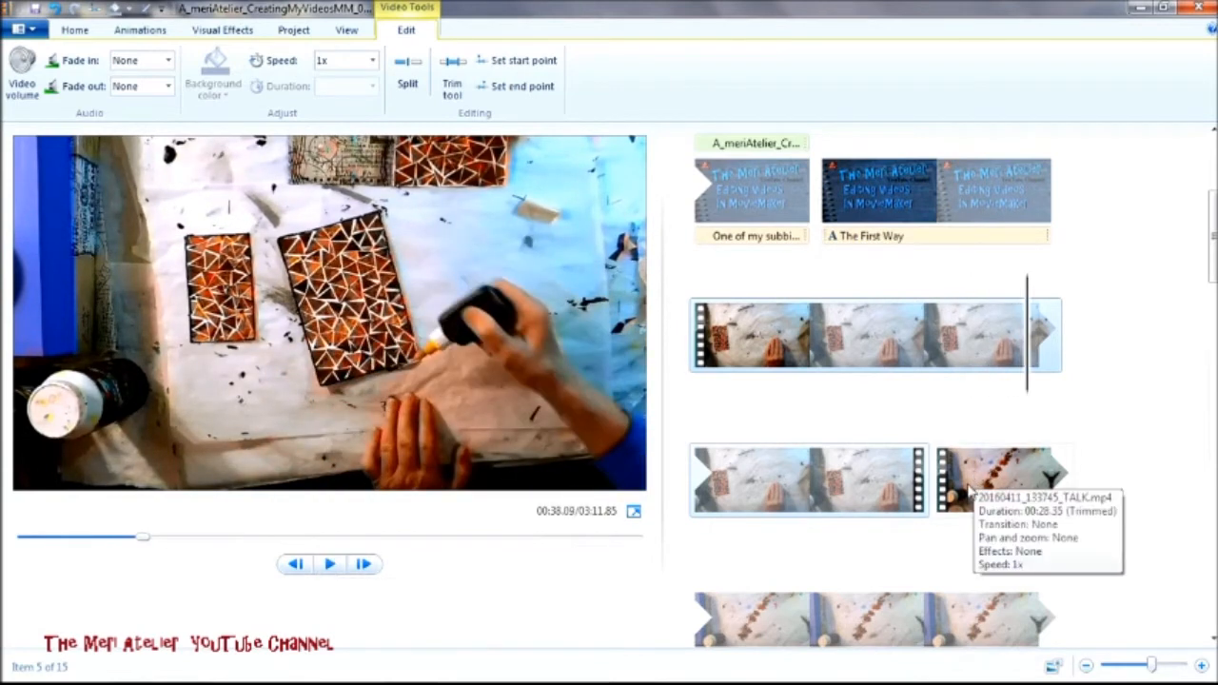
# - Locate the start of the talking clip that follows the first video clip and preview its opening seconds
pyautogui.click(971, 491)
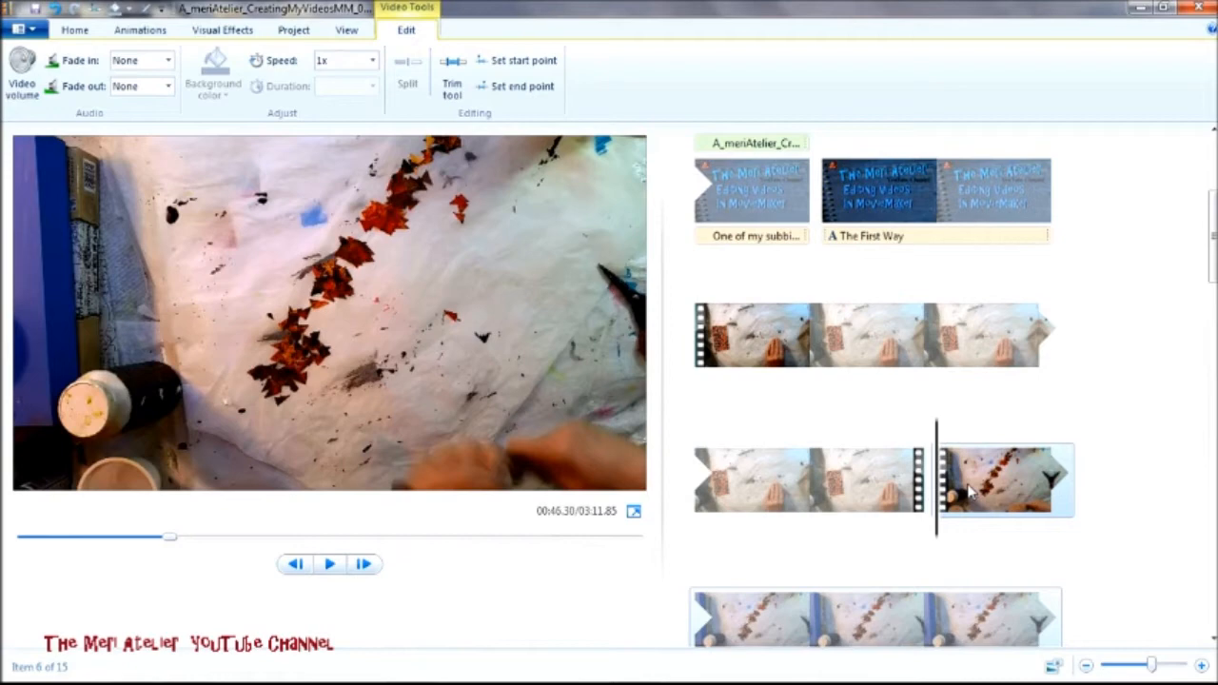
pyautogui.click(731, 493)
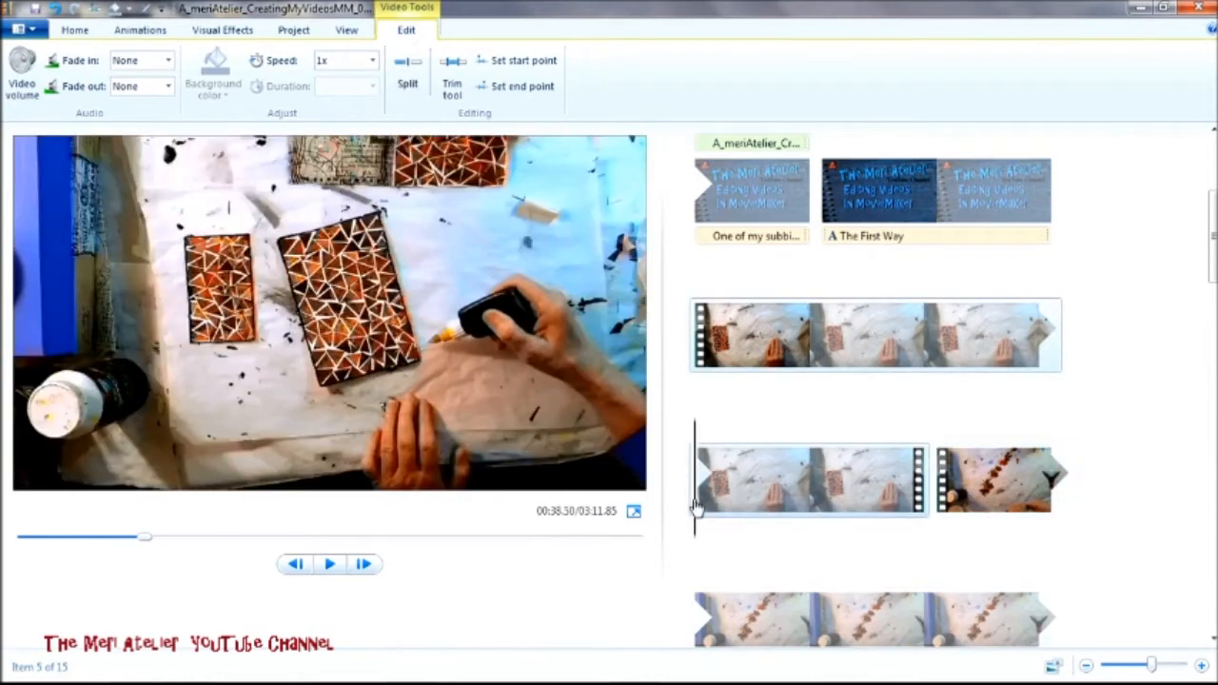
pyautogui.moveTo(696, 506); pyautogui.dragTo(939, 504)
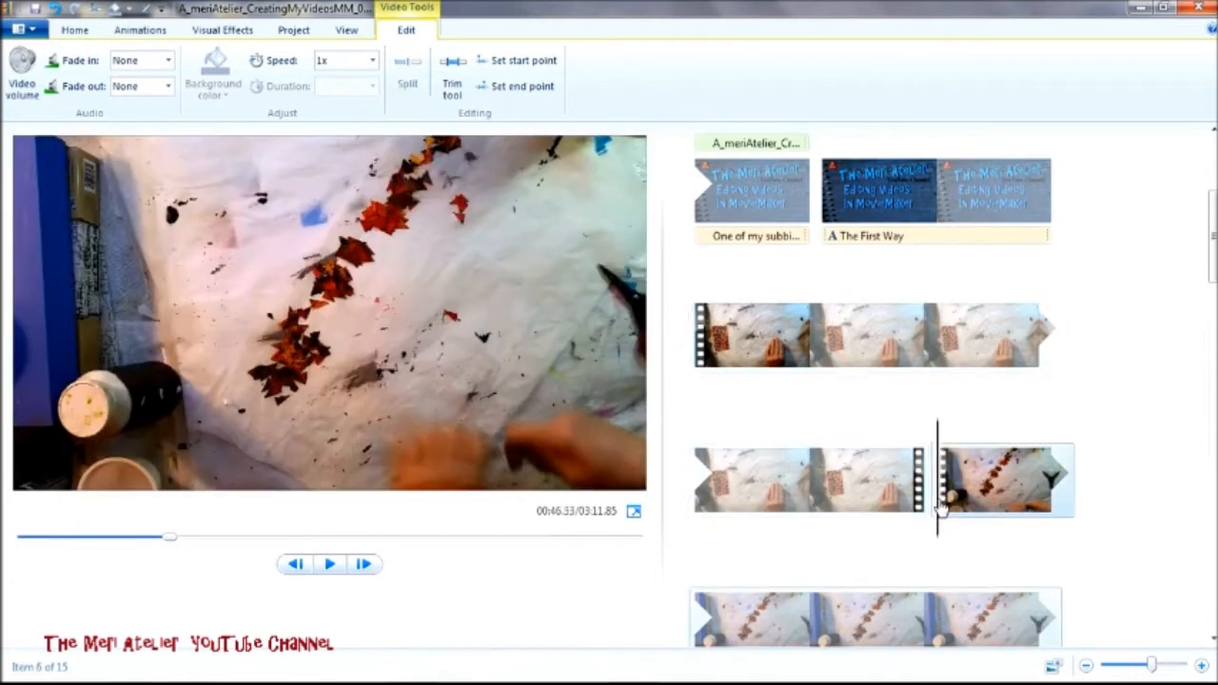
pyautogui.click(333, 568)
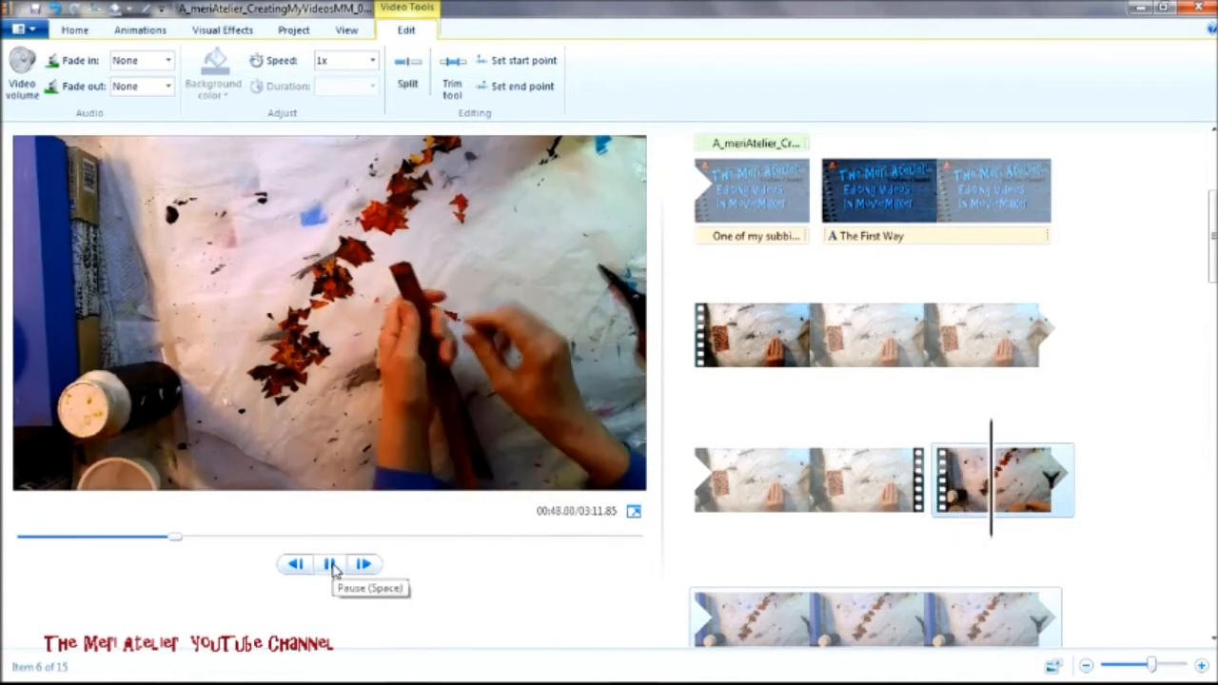
pyautogui.click(333, 567)
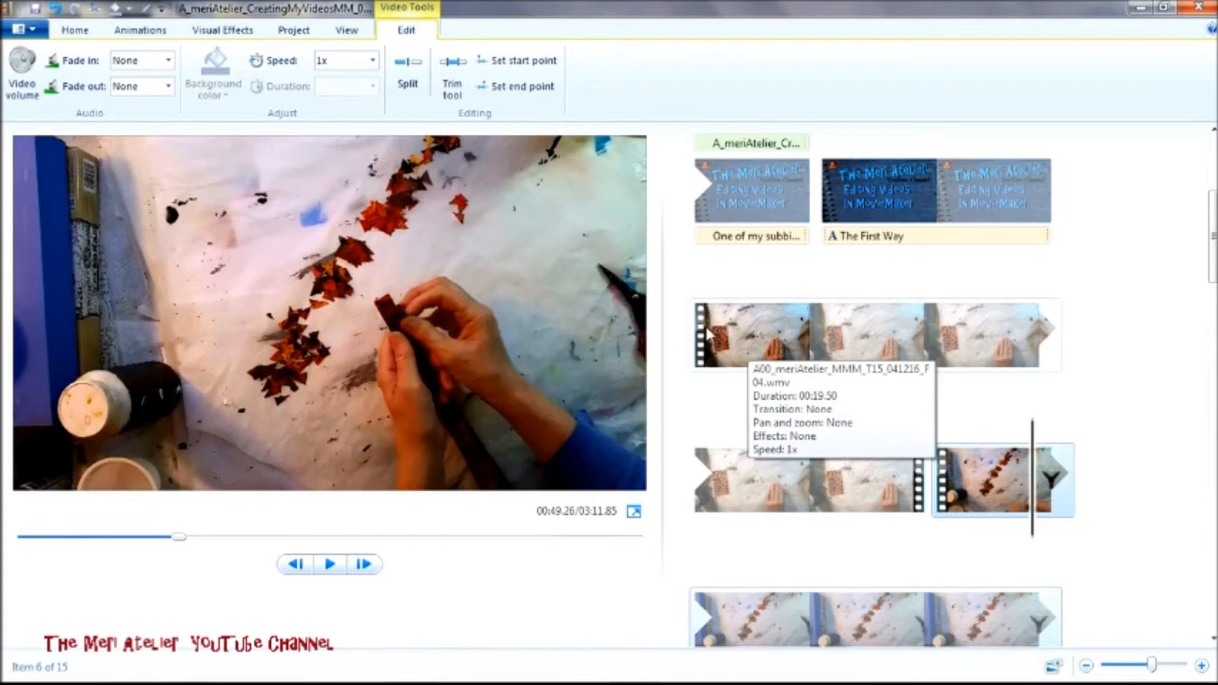
# - Add Leslie_s_Strut.mp3 from the 0a YouTube music folder as music starting at the beginning of the first video clip
pyautogui.click(700, 323)
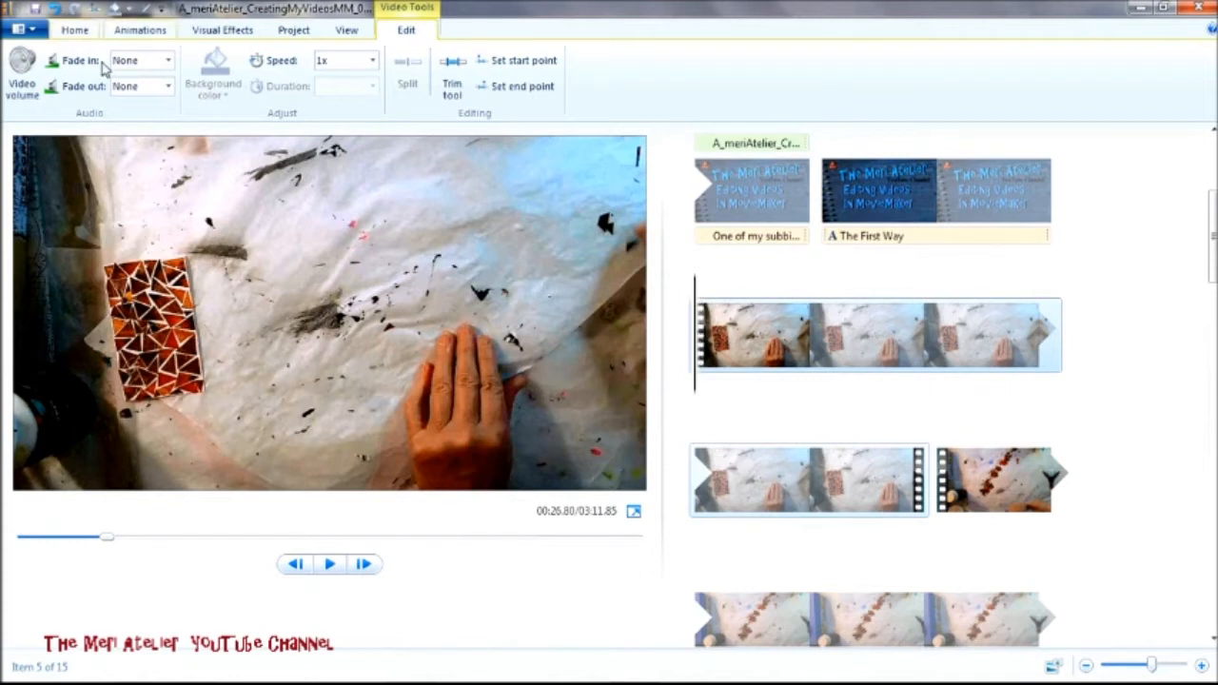
pyautogui.click(75, 31)
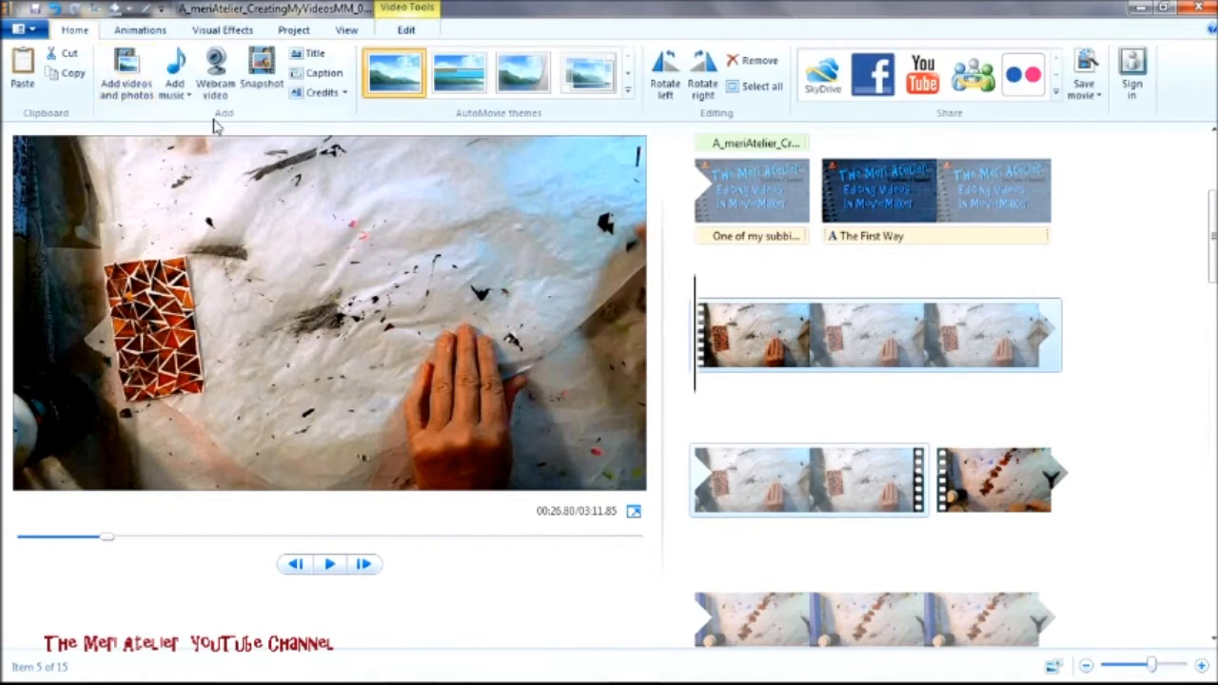
pyautogui.click(188, 101)
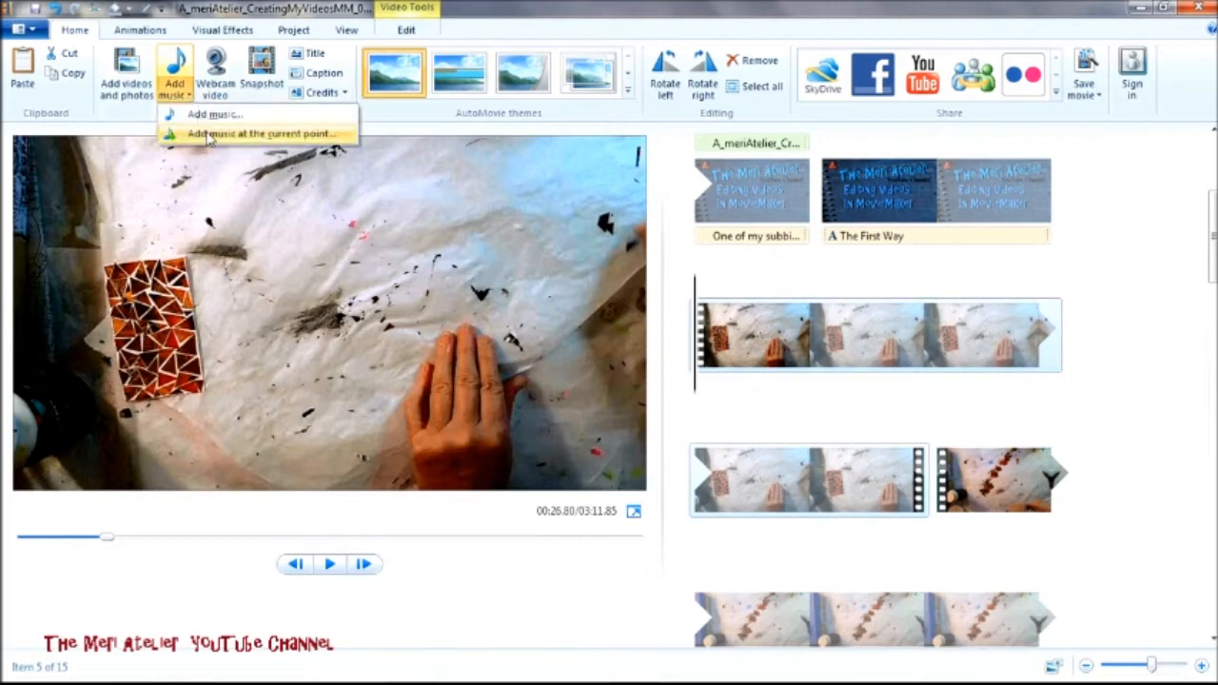
pyautogui.click(208, 136)
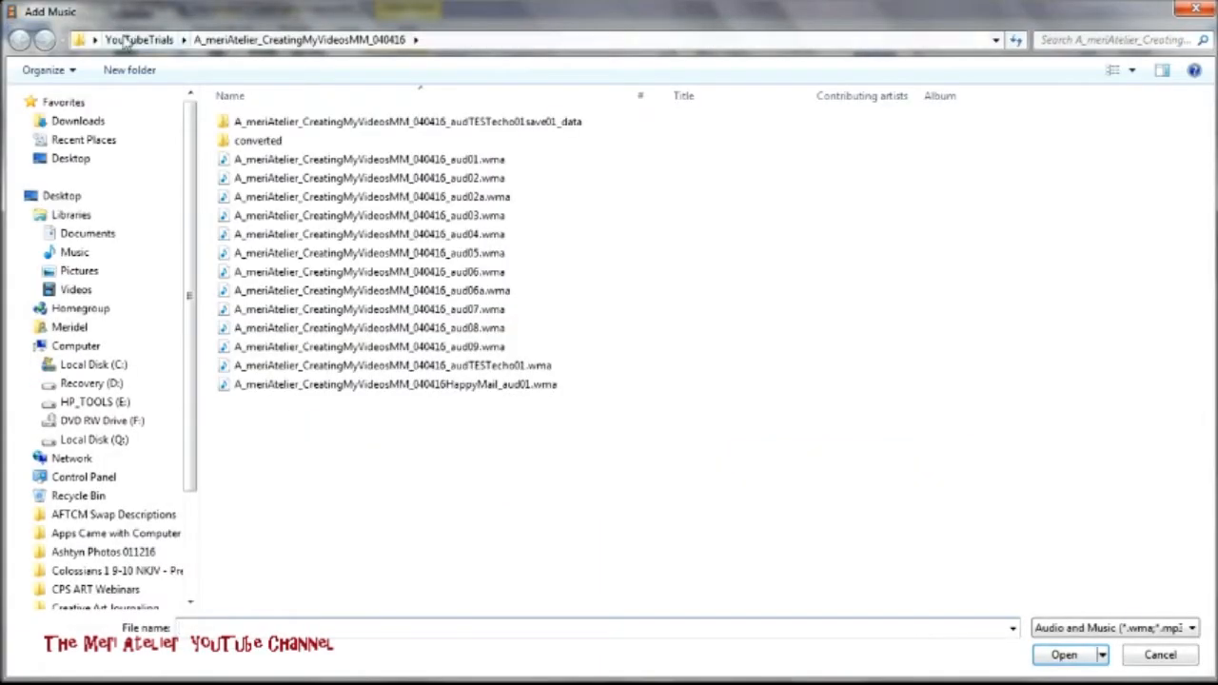
pyautogui.click(123, 43)
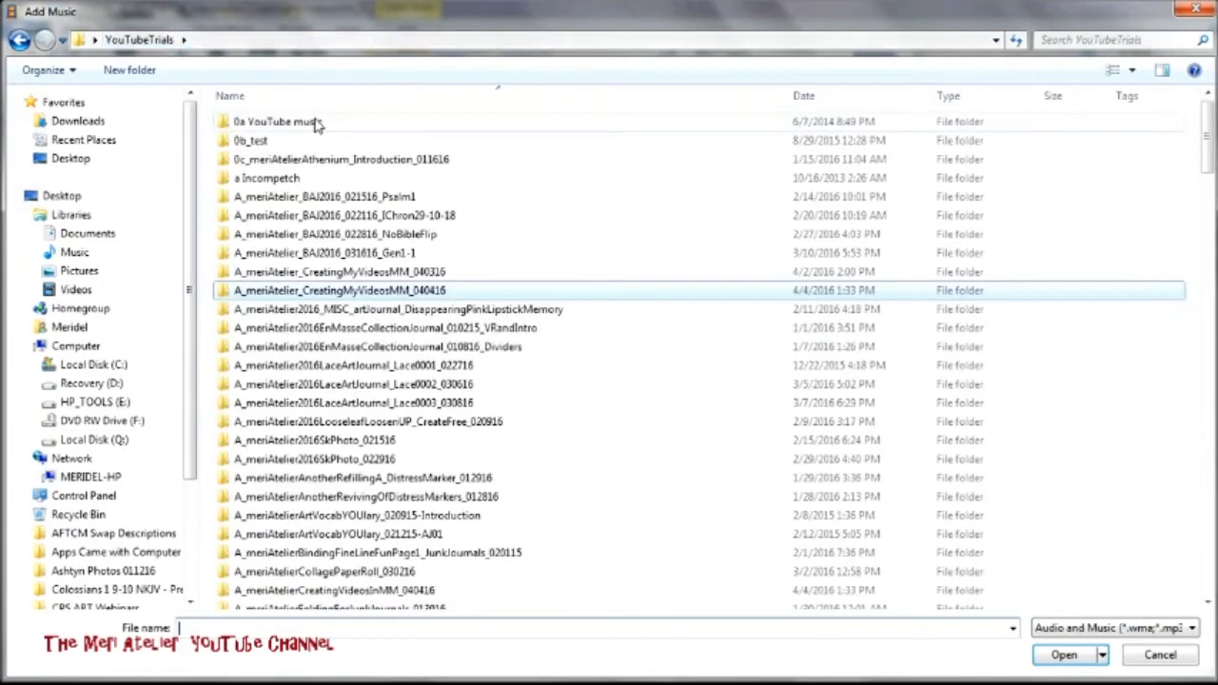
pyautogui.doubleClick(316, 125)
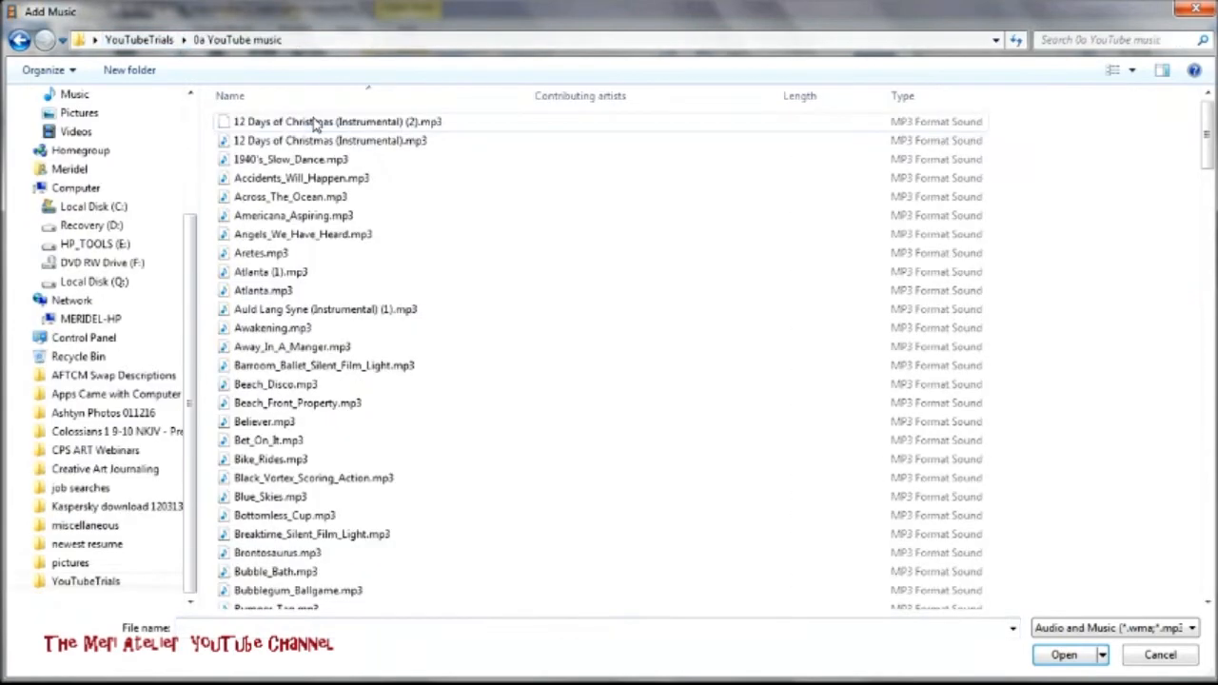
pyautogui.click(234, 630)
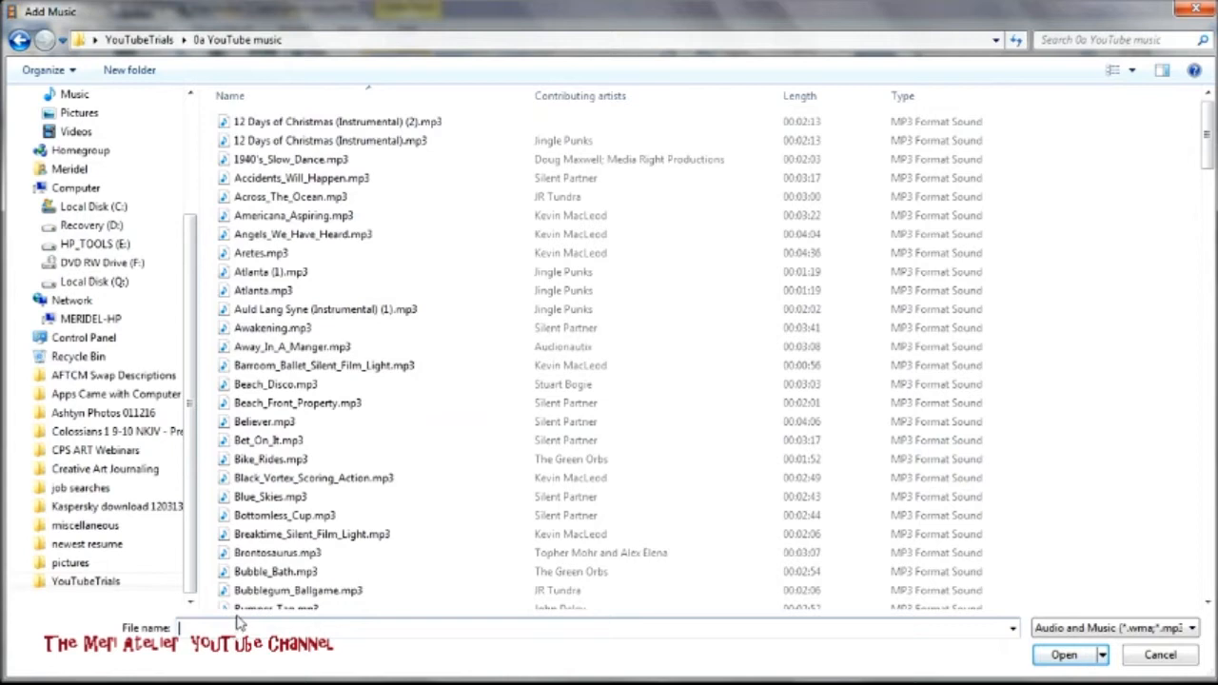
pyautogui.write('l')
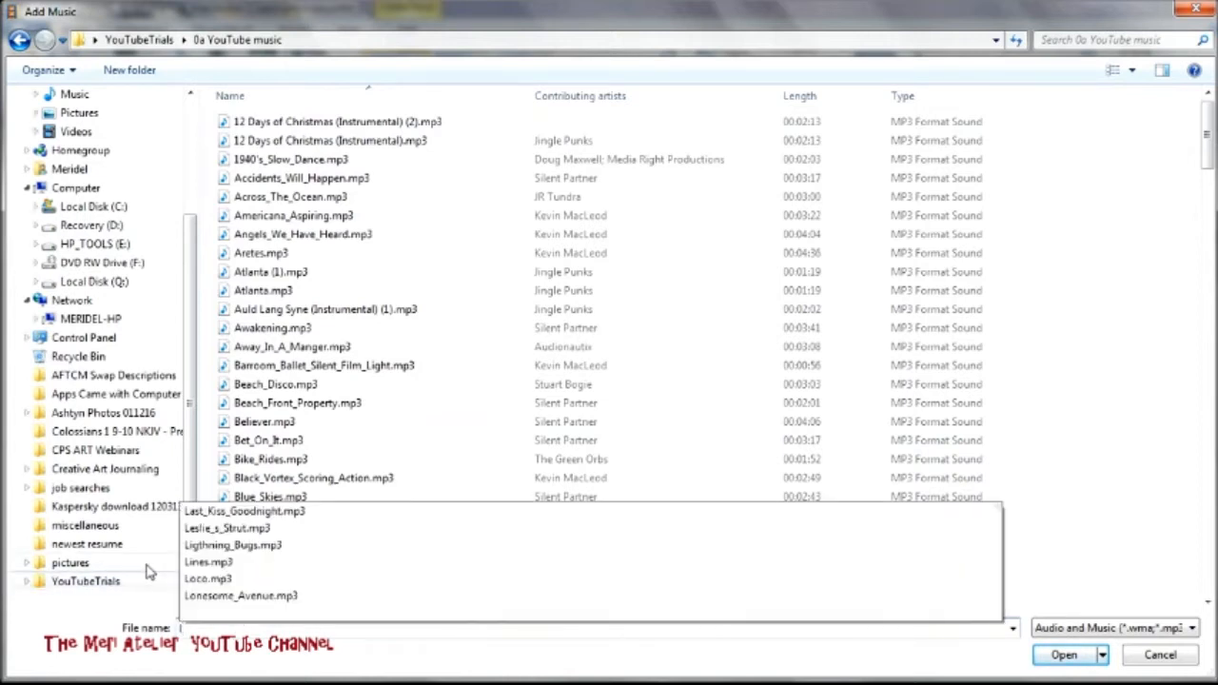
pyautogui.click(235, 529)
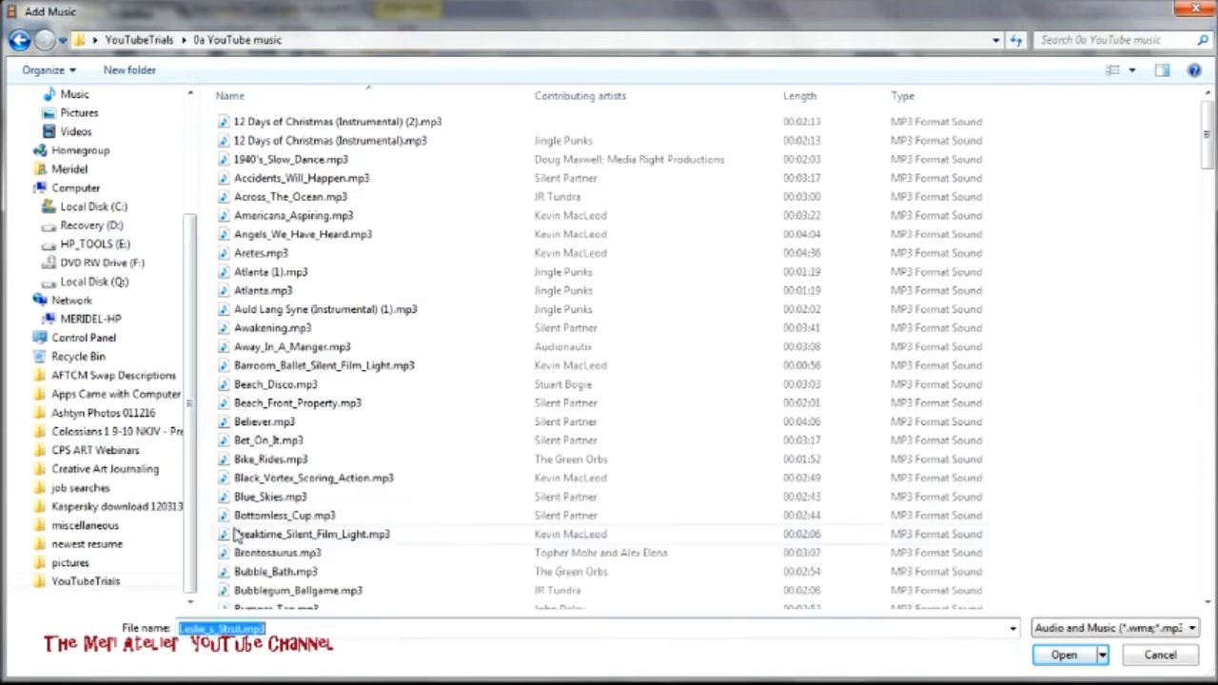
pyautogui.click(1064, 655)
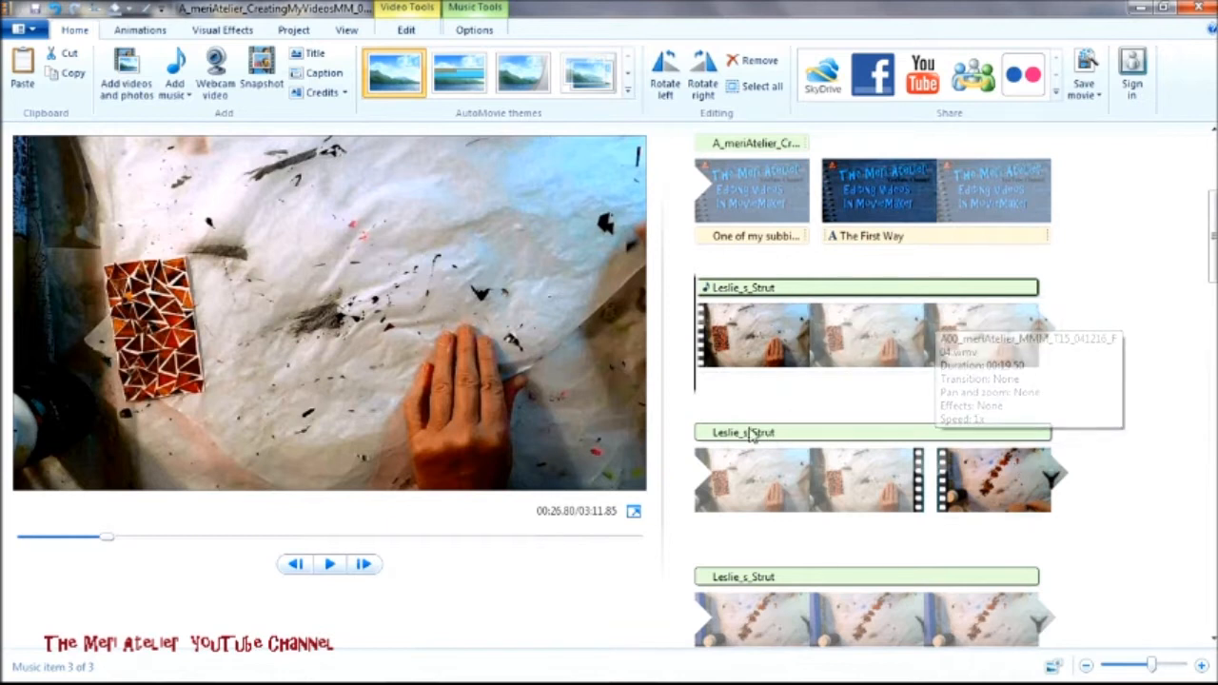
# - Preview the start of the talking clip with the added music running under it
pyautogui.click(951, 500)
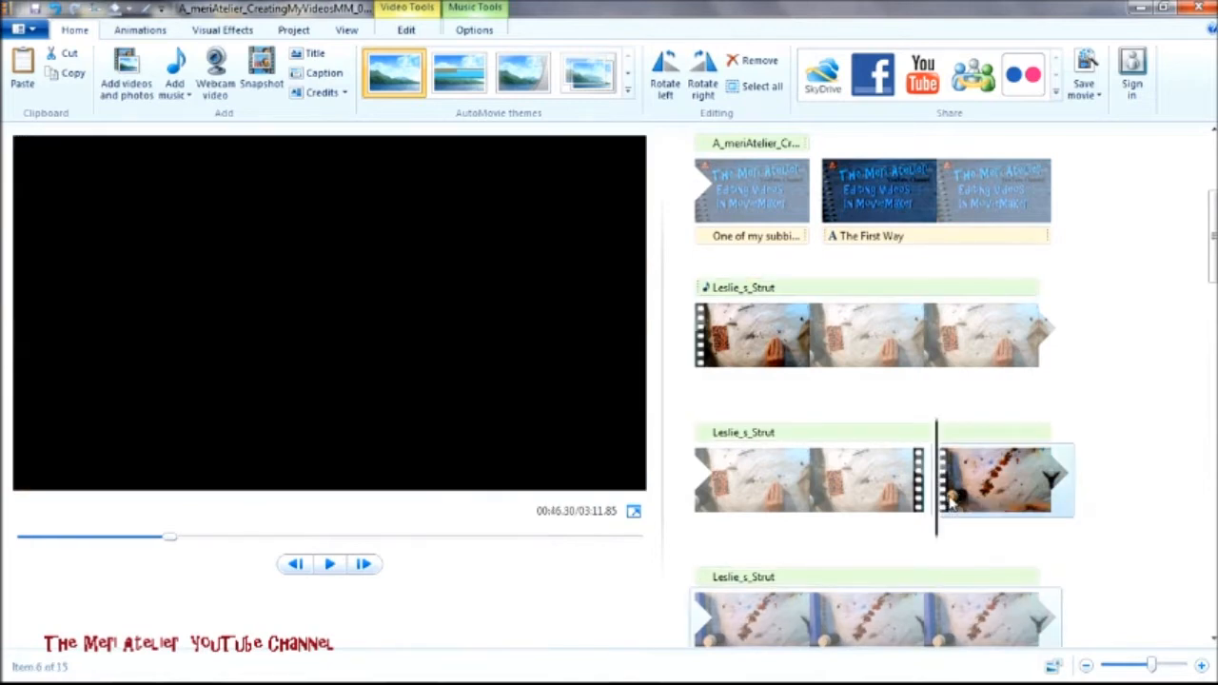
pyautogui.click(333, 565)
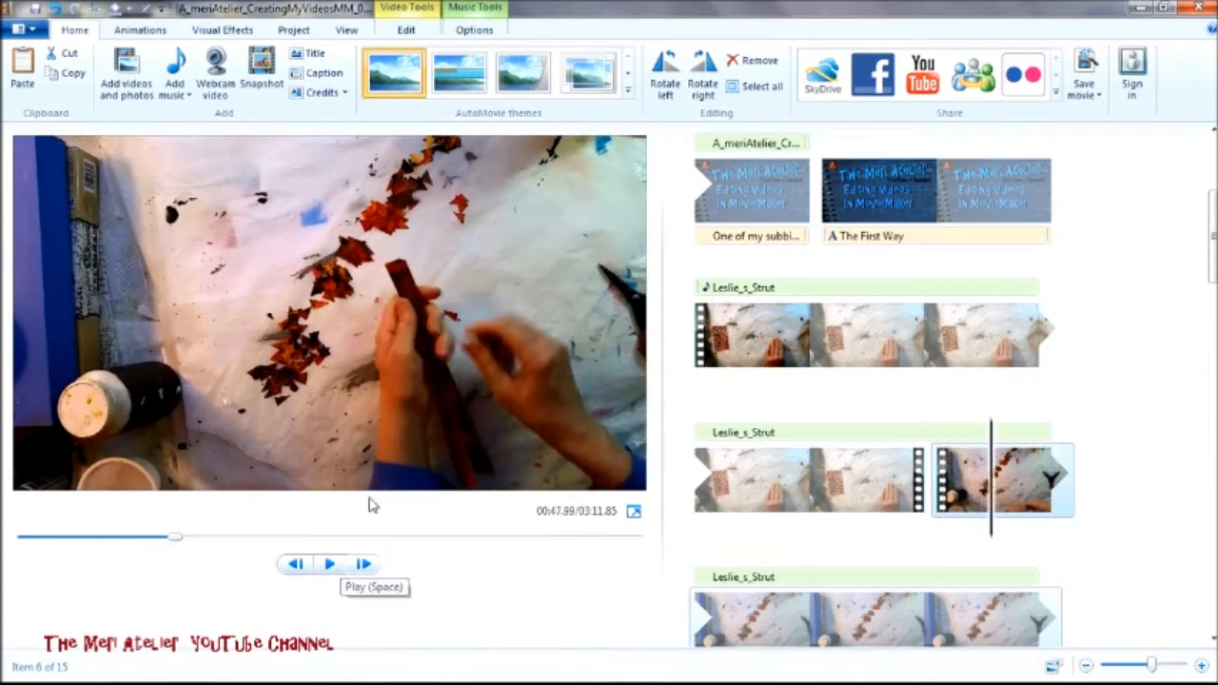
# - Set the end point of the Leslie_s_Strut music under the first video clip to 19.5 seconds
pyautogui.click(709, 292)
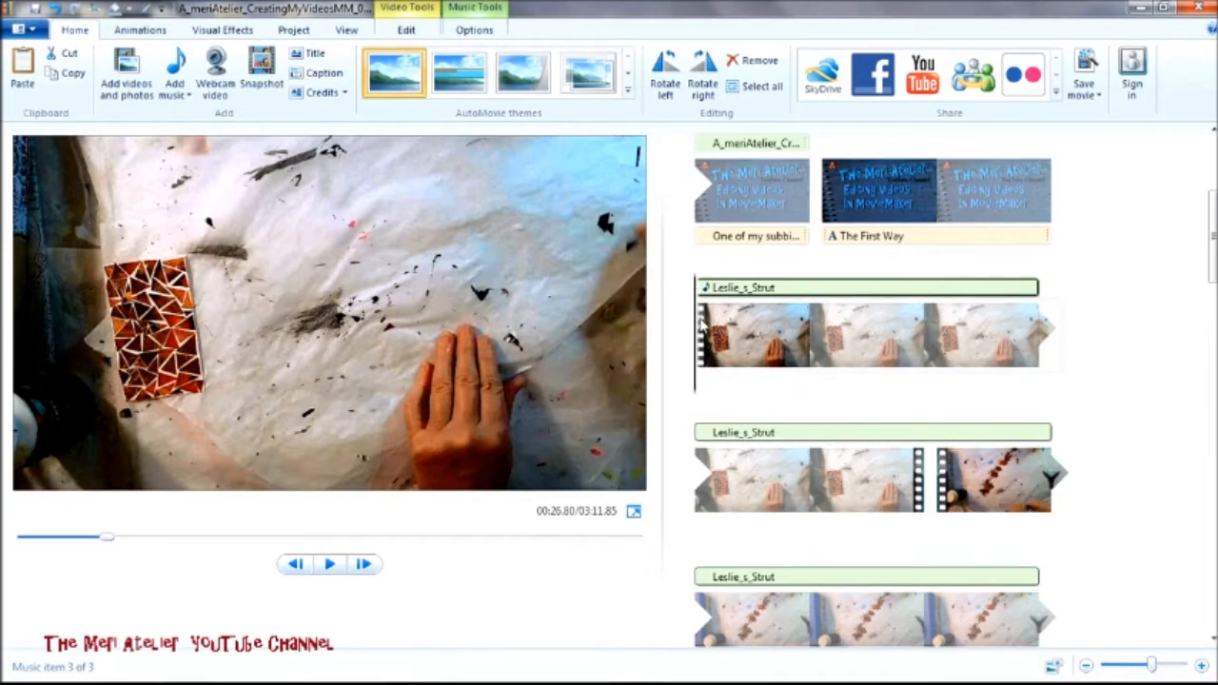
pyautogui.click(476, 10)
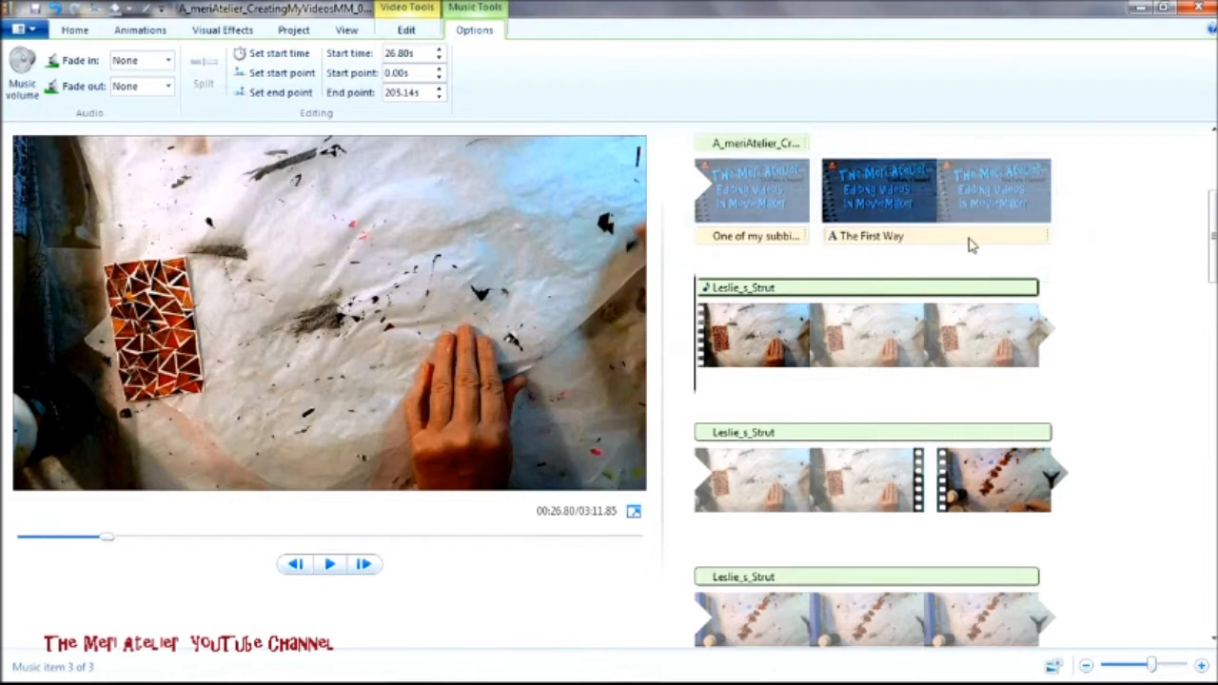
pyautogui.scroll(1, 970, 245)
pyautogui.scroll(3, 966, 245)
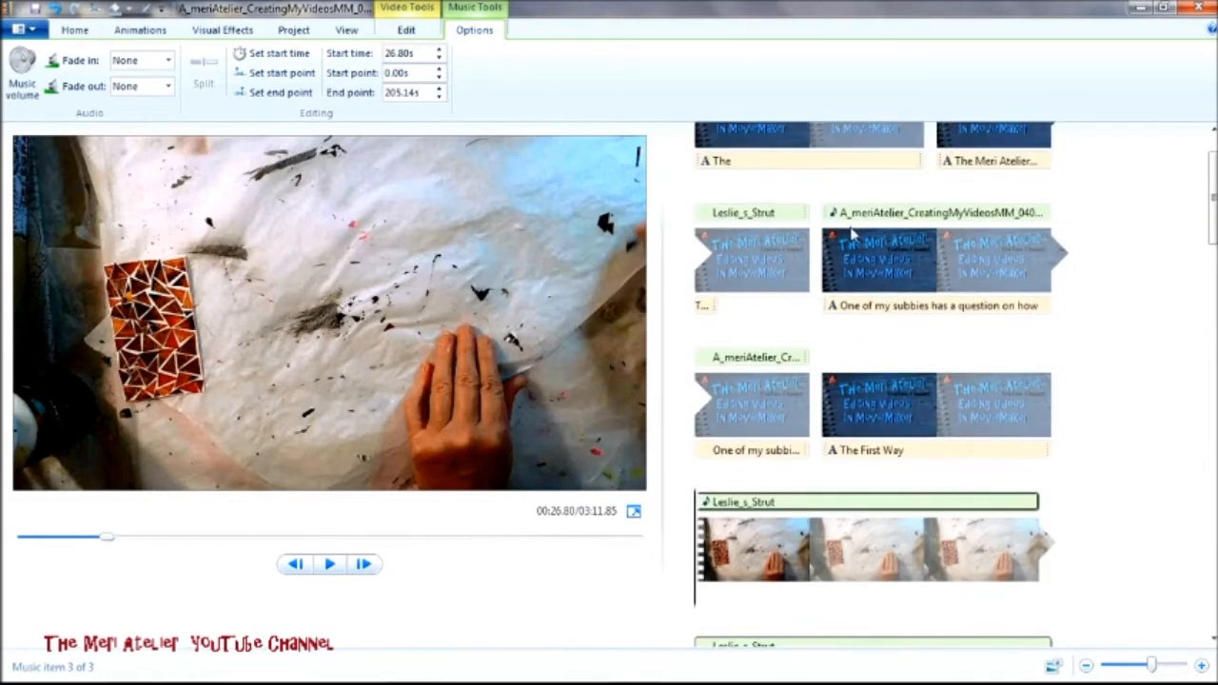
pyautogui.scroll(-2, 889, 244)
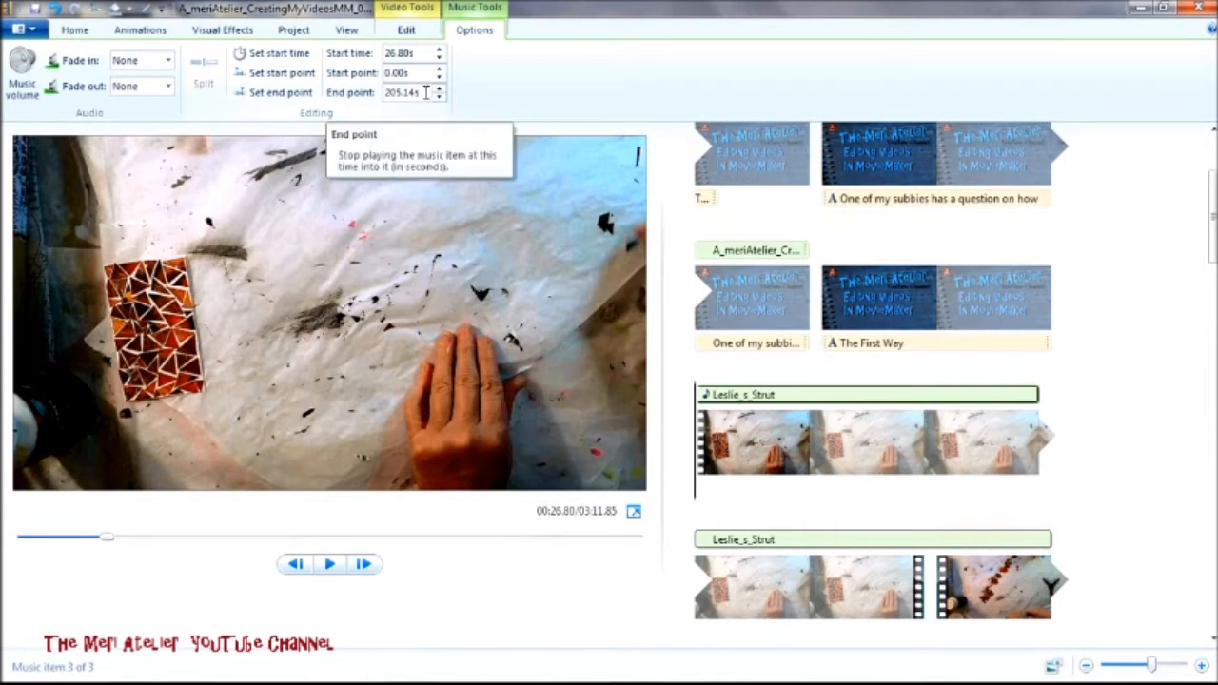
pyautogui.click(425, 92)
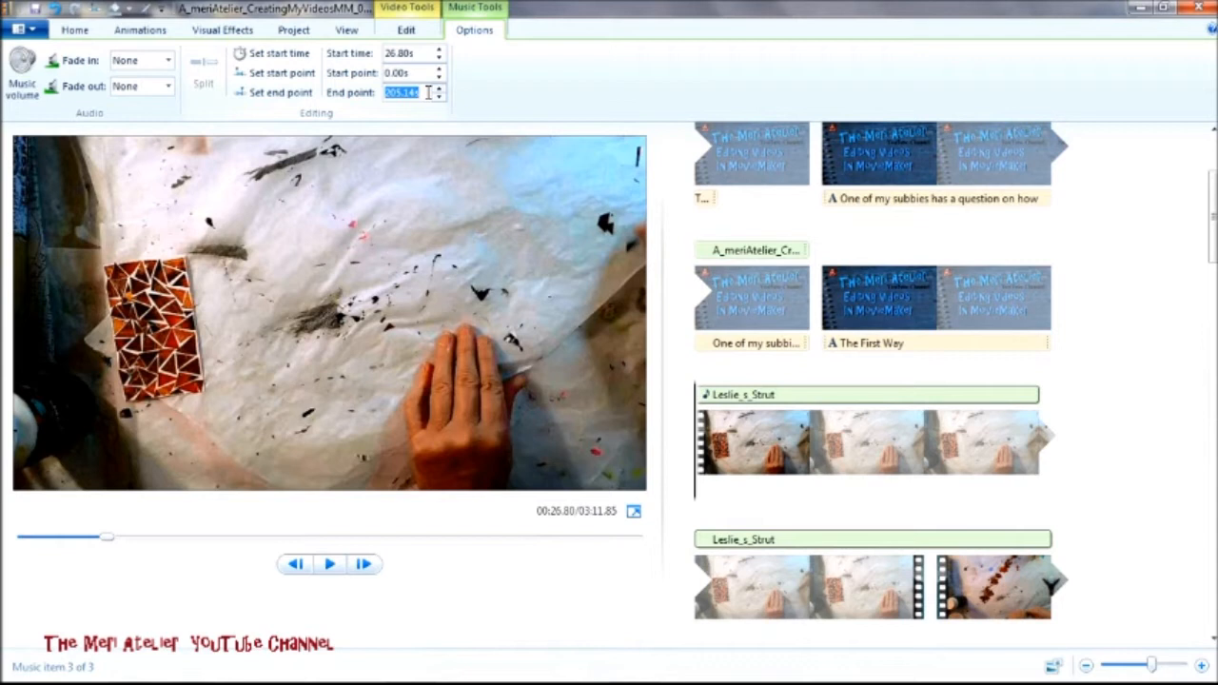
pyautogui.write('19.5')
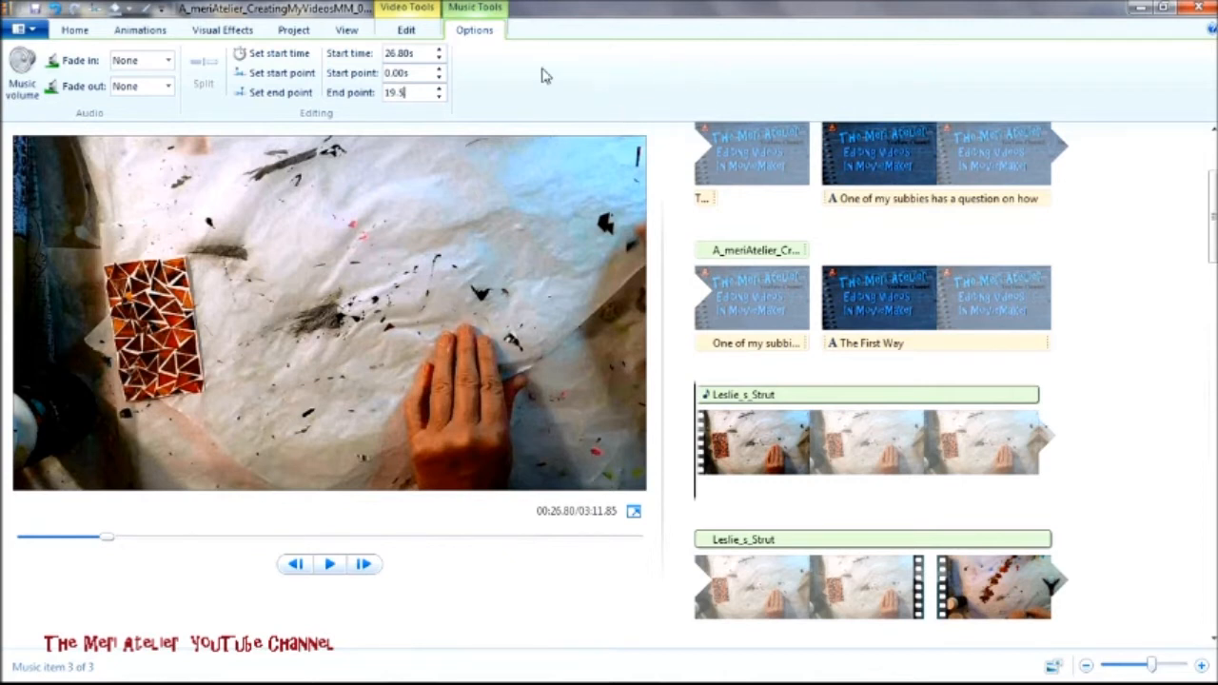
pyautogui.press('Return')
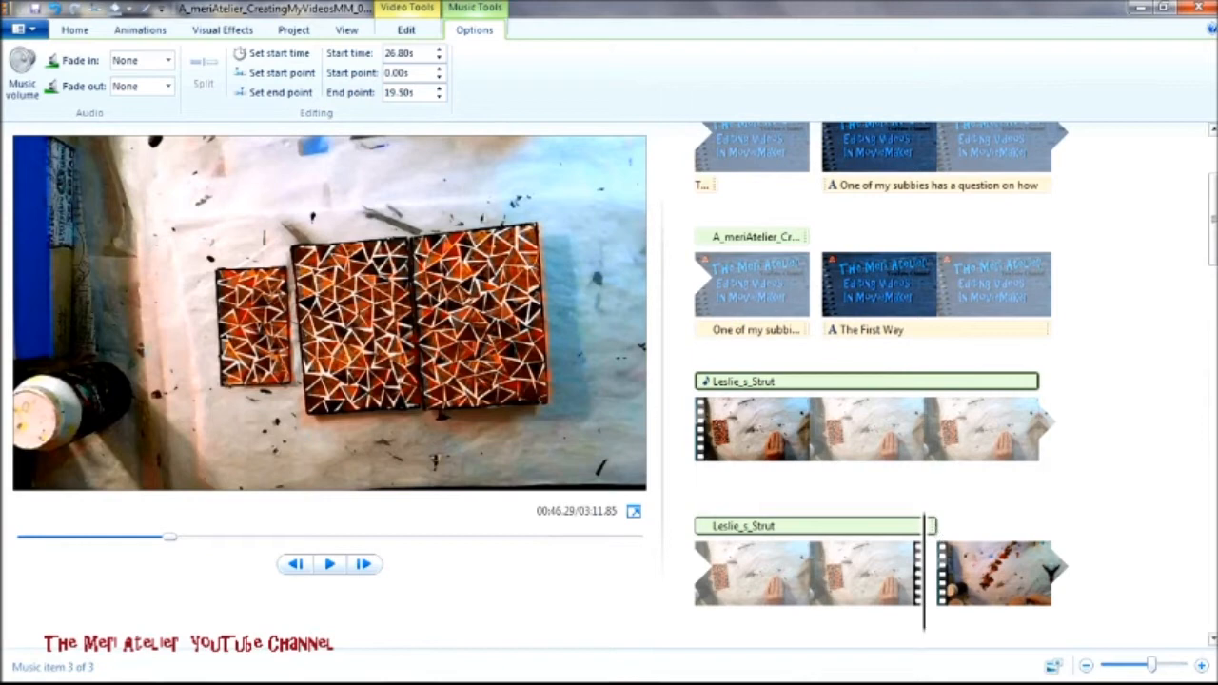
pyautogui.scroll(-3, 742, 316)
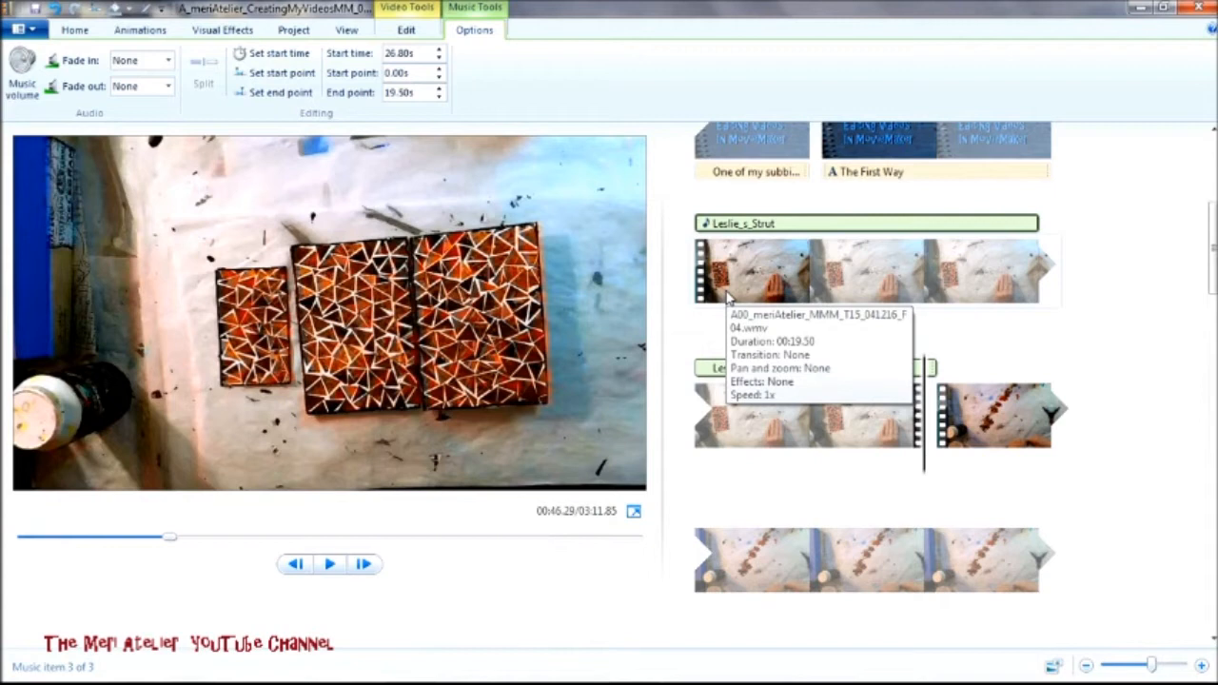
# - Preview the change from the first video clip with music to the talking clip, and save the project
pyautogui.click(409, 12)
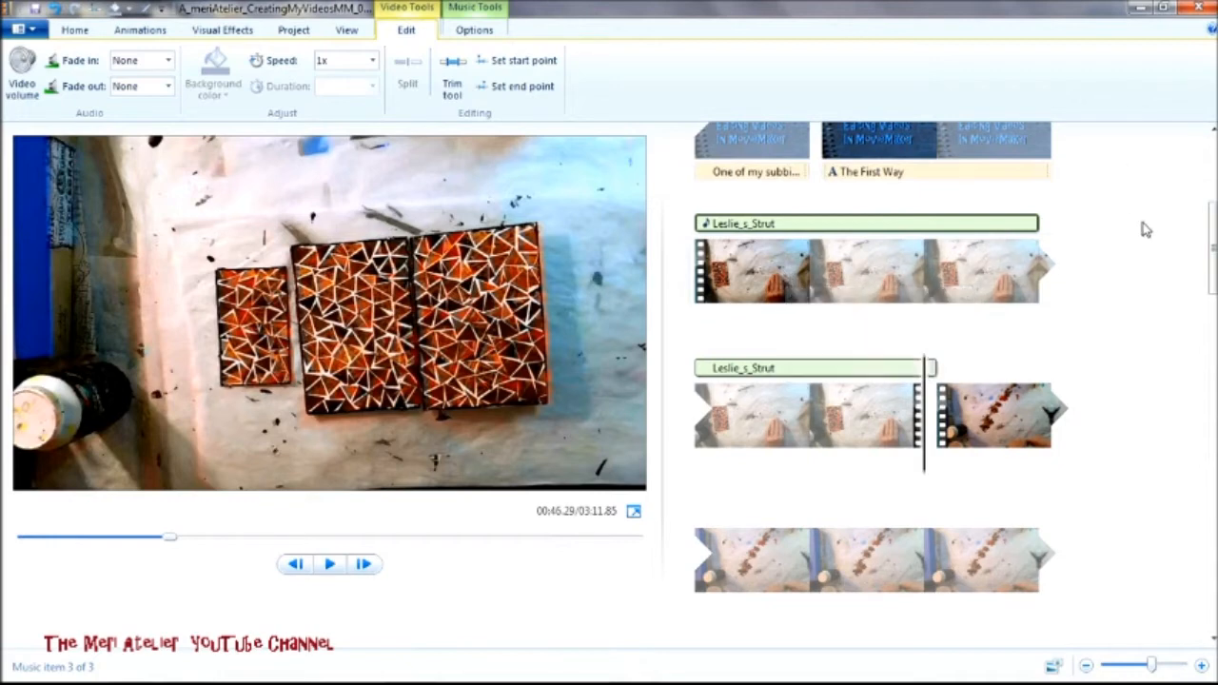
pyautogui.moveTo(925, 428); pyautogui.dragTo(871, 438)
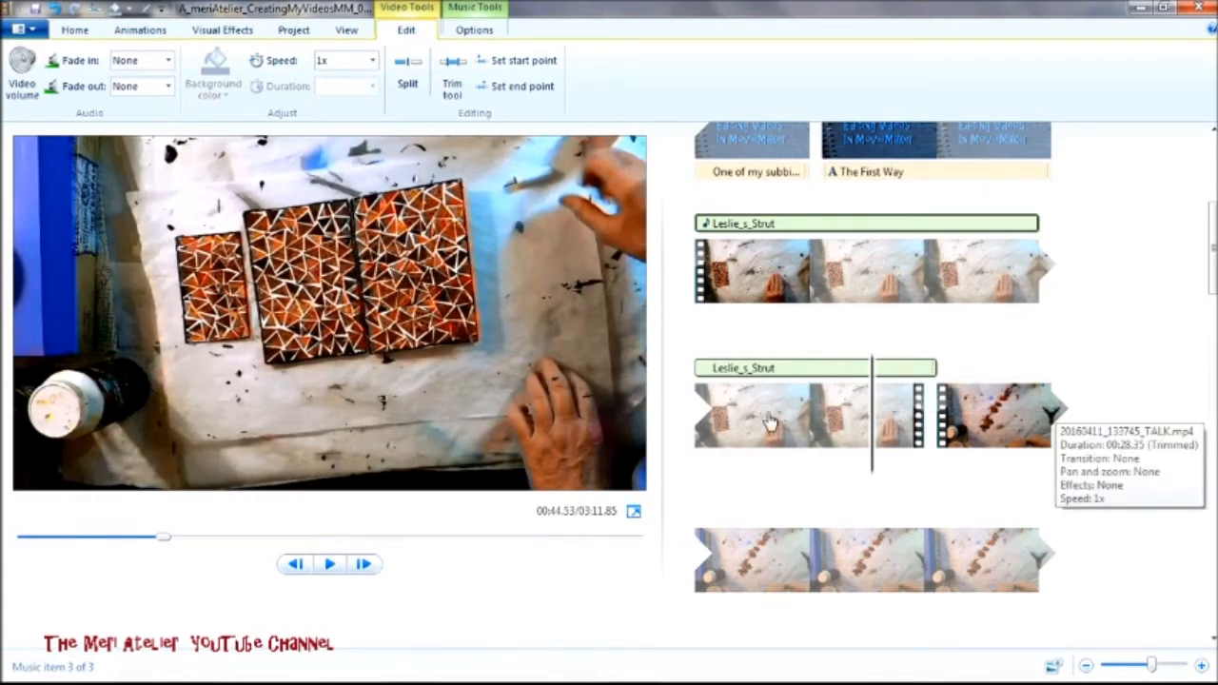
pyautogui.click(330, 564)
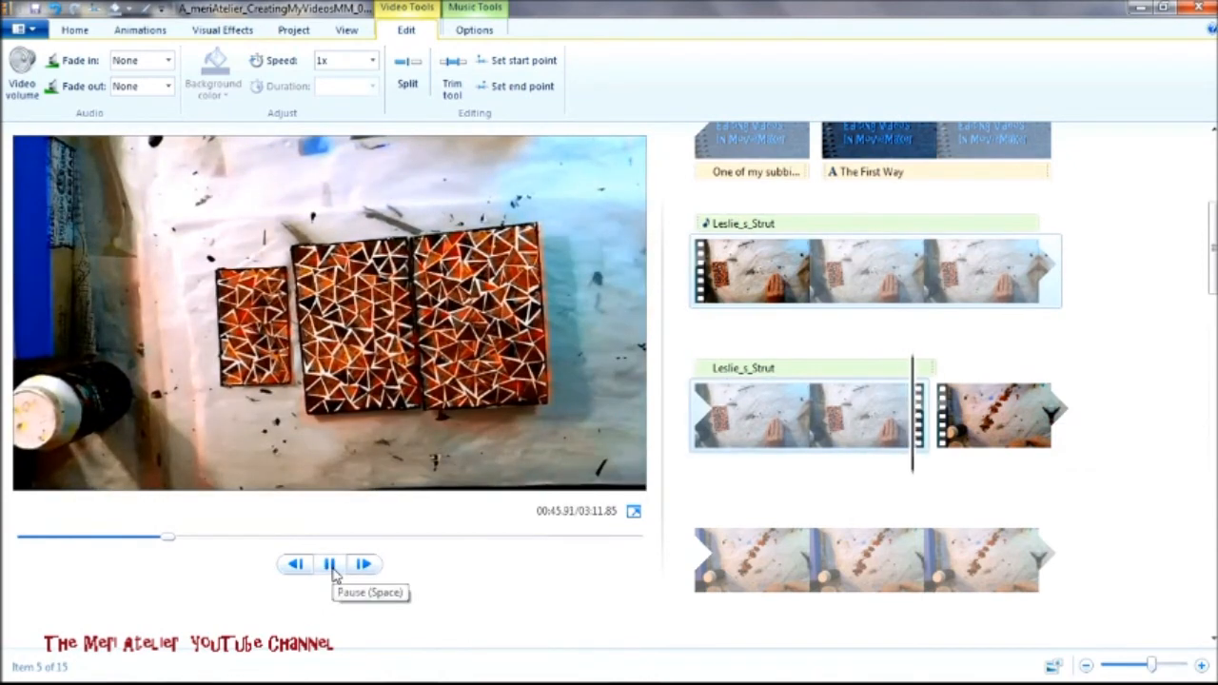
pyautogui.click(330, 564)
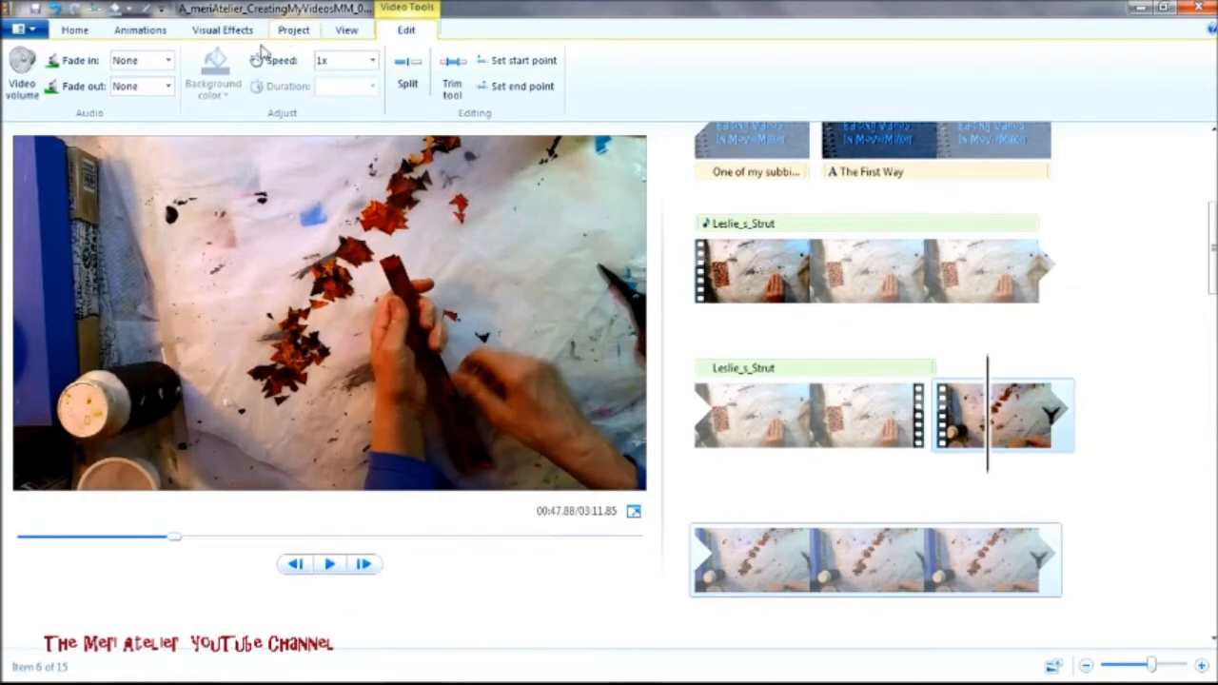
pyautogui.click(34, 32)
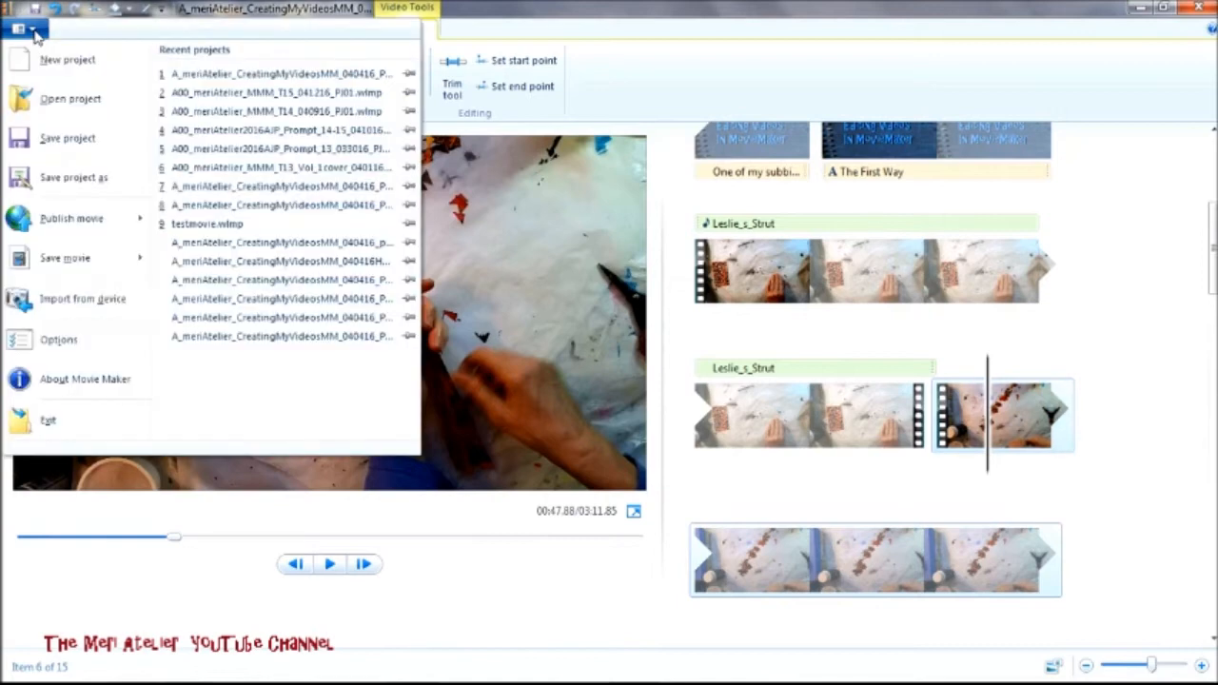
pyautogui.click(69, 142)
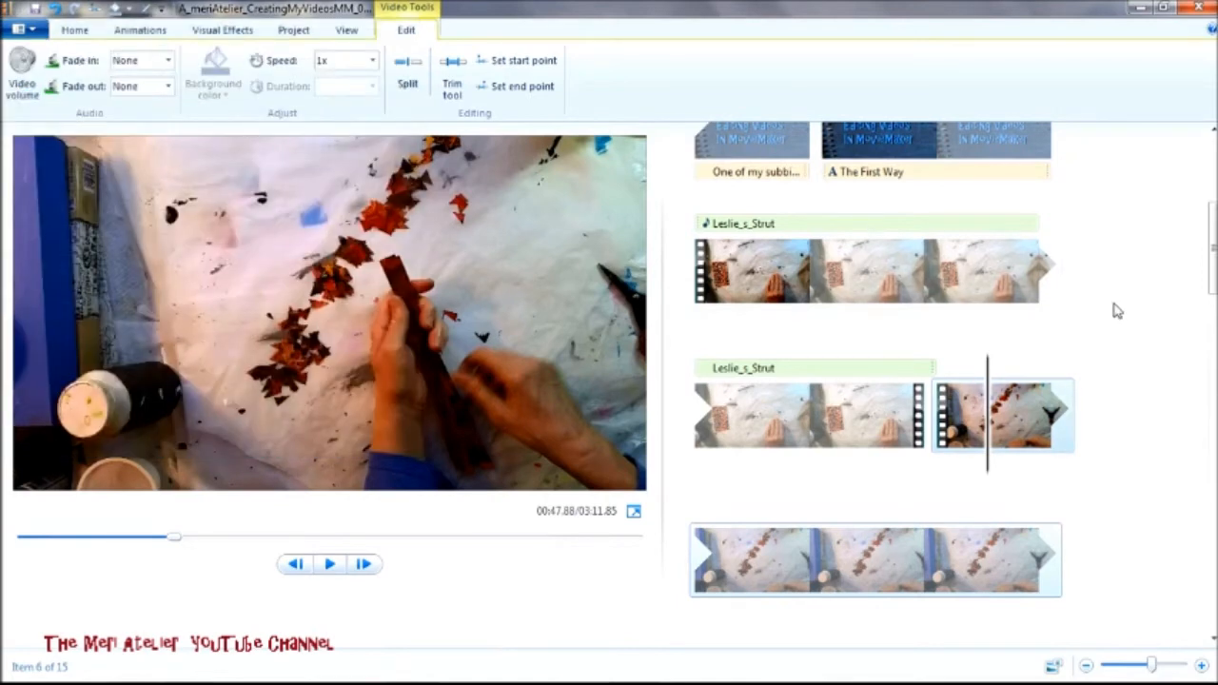
# - Copy the Leslie_s_Strut music from under the first video clip and paste it at the start of the title slide following the talking clip
pyautogui.scroll(-2, 1116, 310)
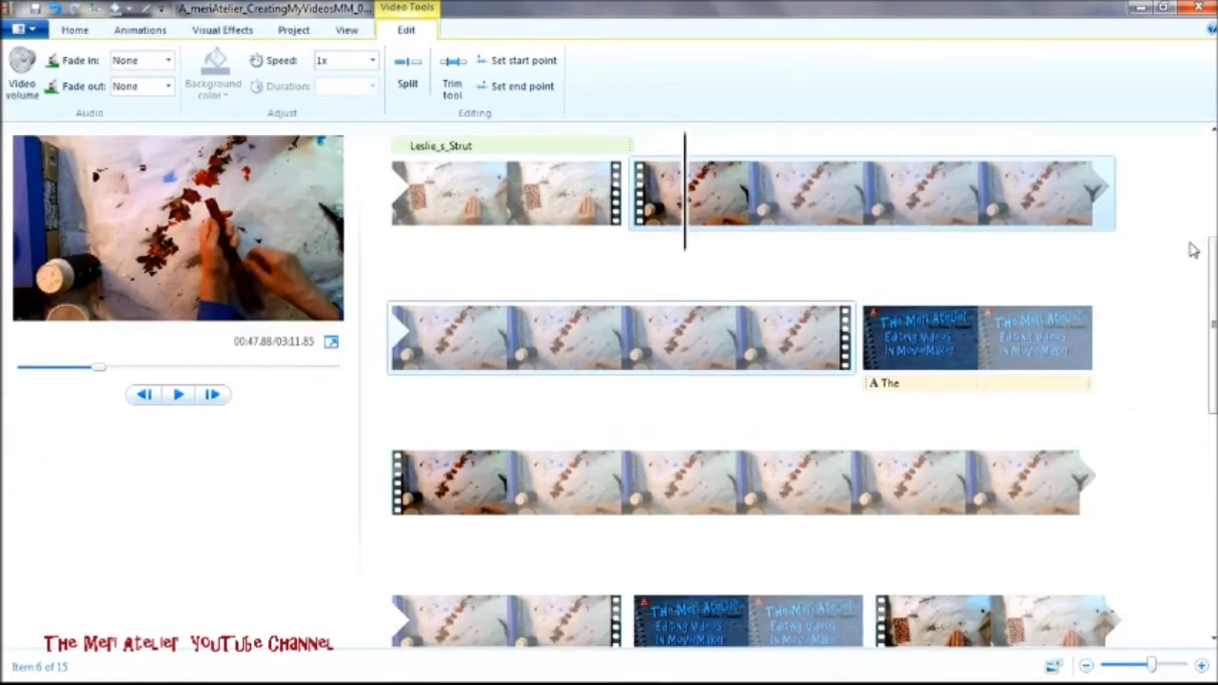
pyautogui.click(938, 343)
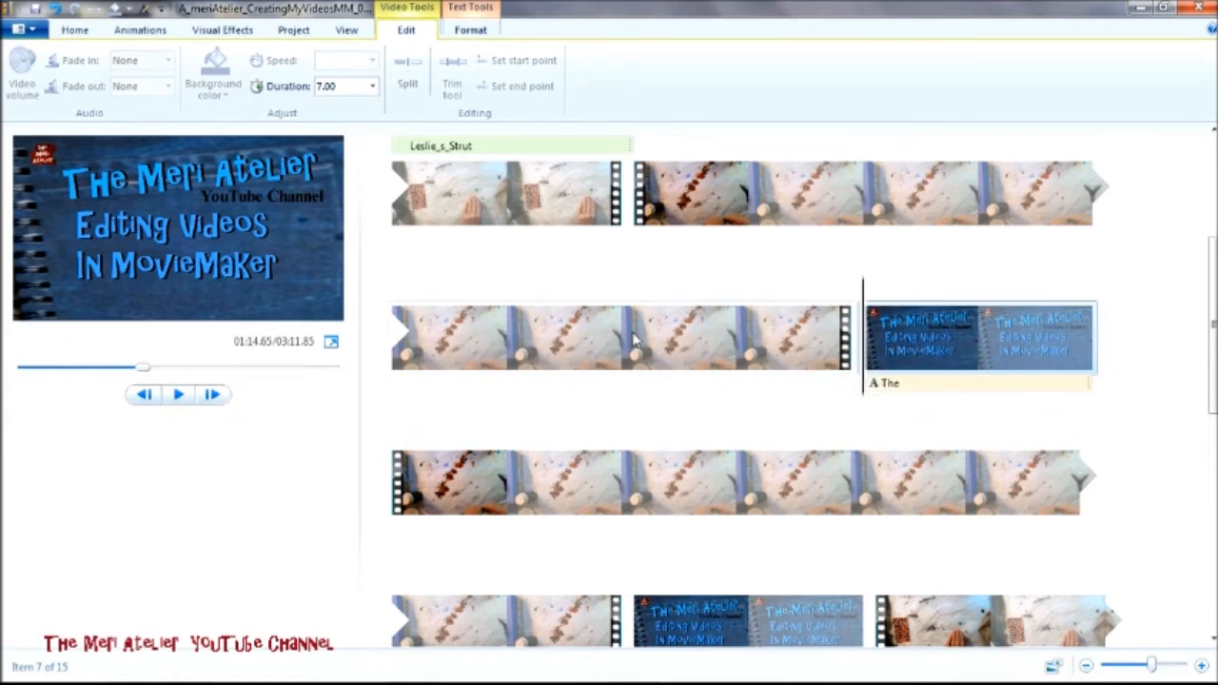
pyautogui.scroll(3, 655, 344)
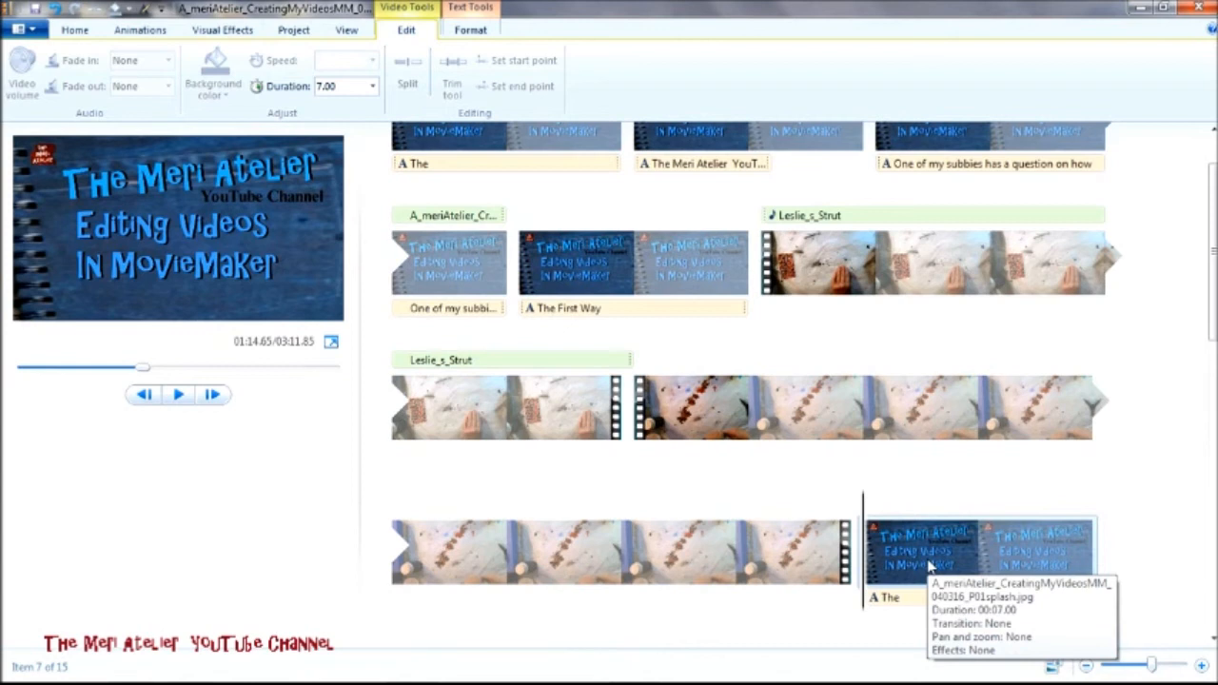
pyautogui.click(854, 281)
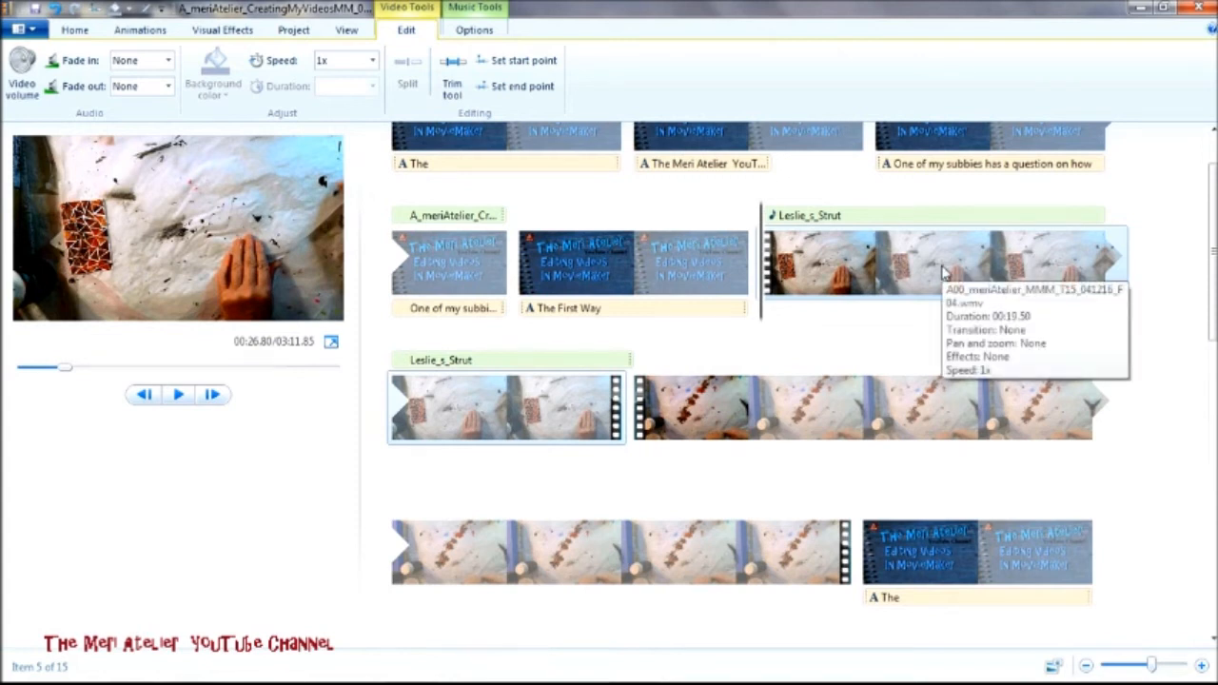
pyautogui.rightClick(884, 222)
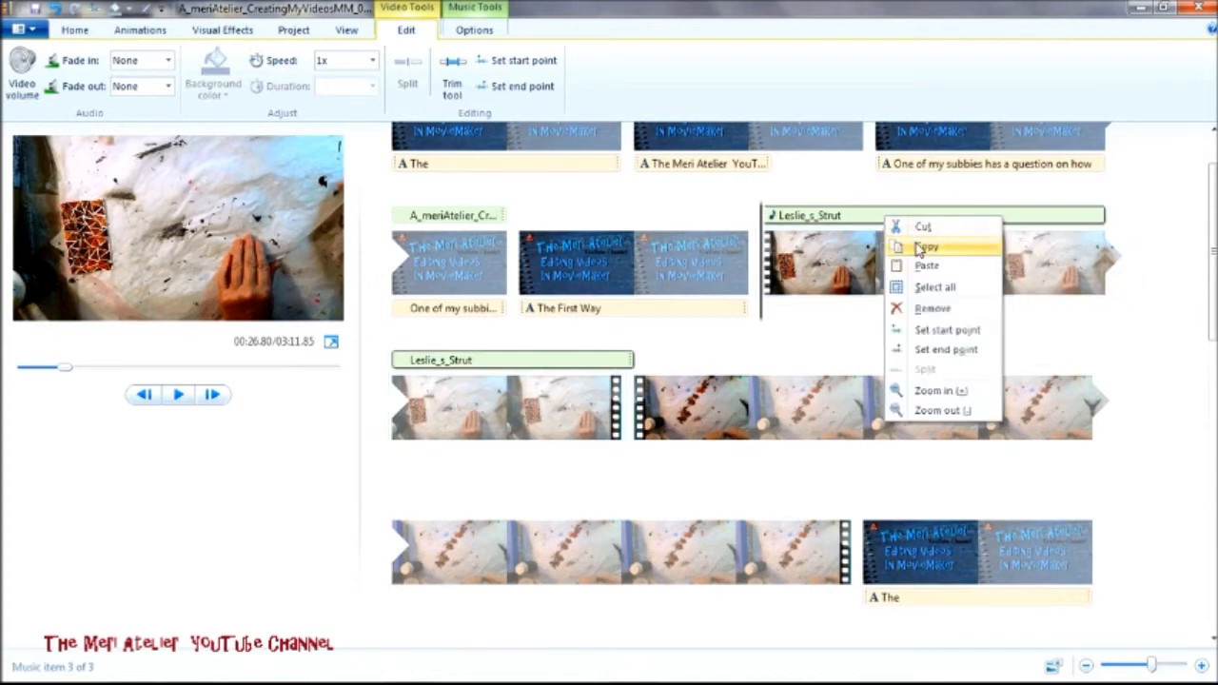
pyautogui.press('Escape')
pyautogui.click(879, 546)
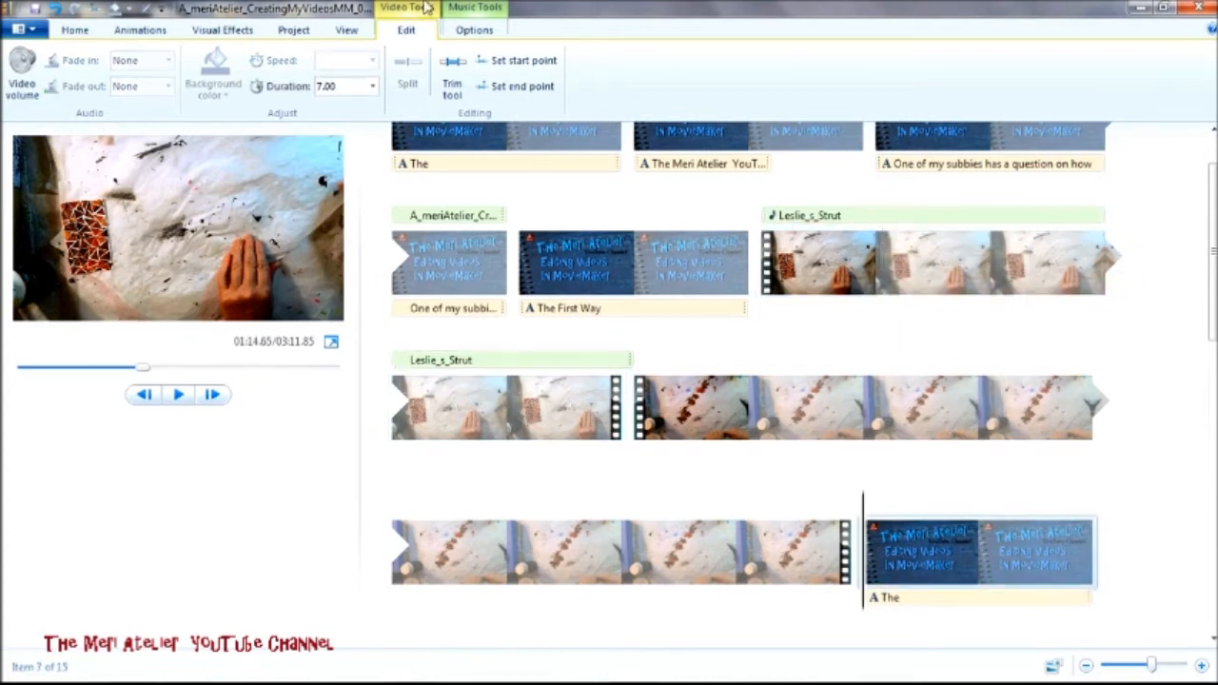
pyautogui.click(74, 30)
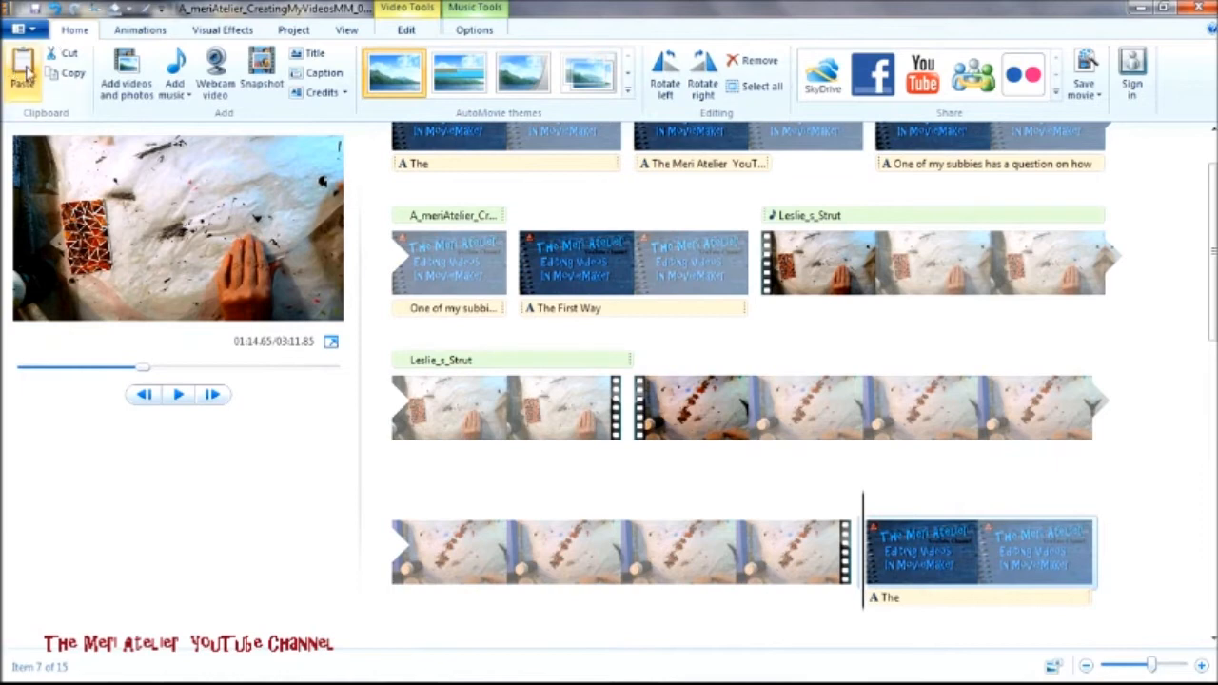
# - Set the end point of the pasted Leslie_s_Strut music above the title slide to 7 seconds
pyautogui.click(475, 8)
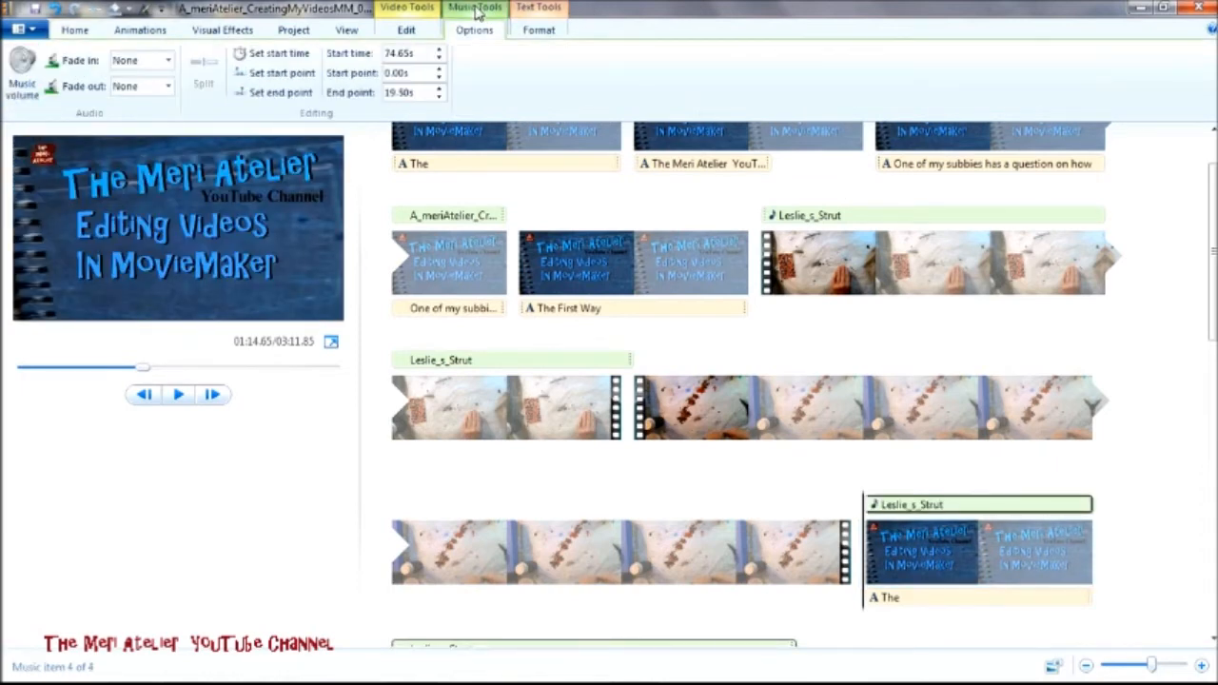
pyautogui.click(423, 92)
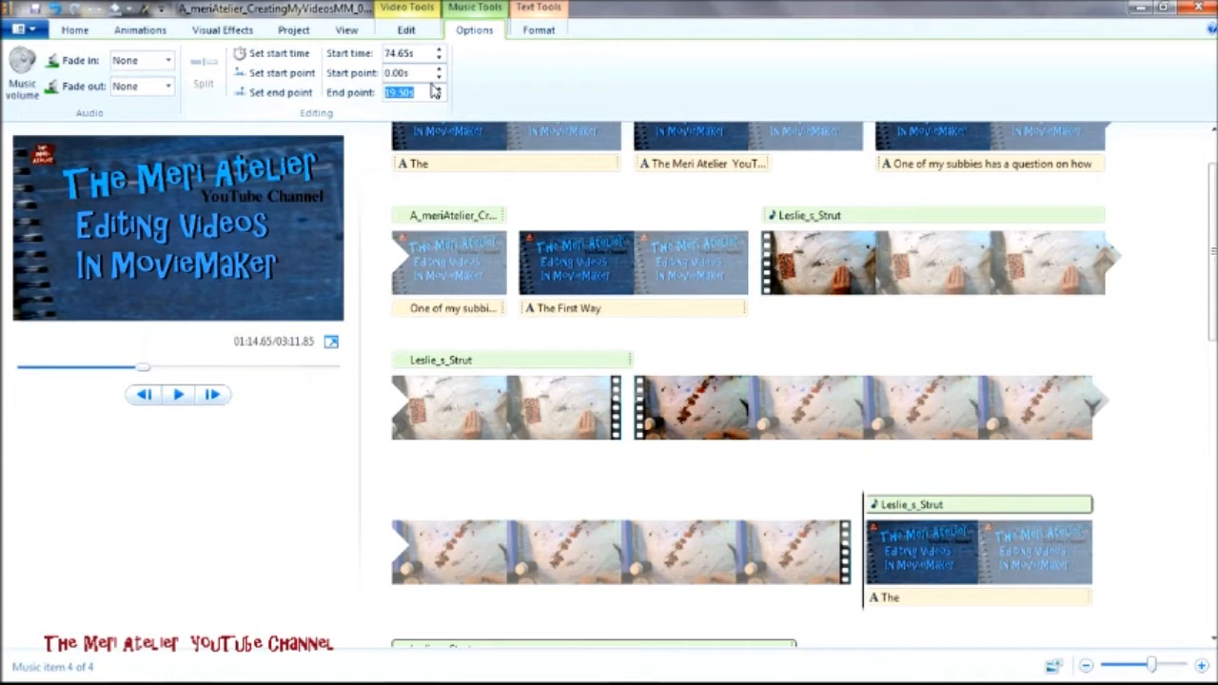
pyautogui.write('3')
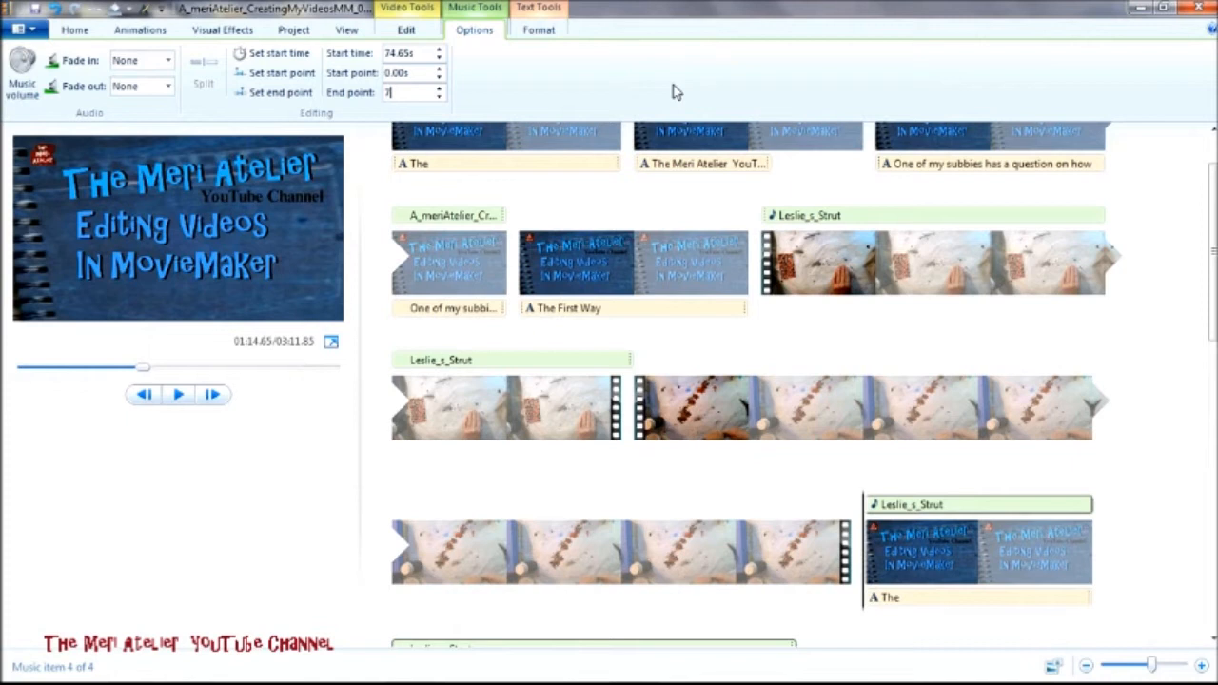
pyautogui.press('Return')
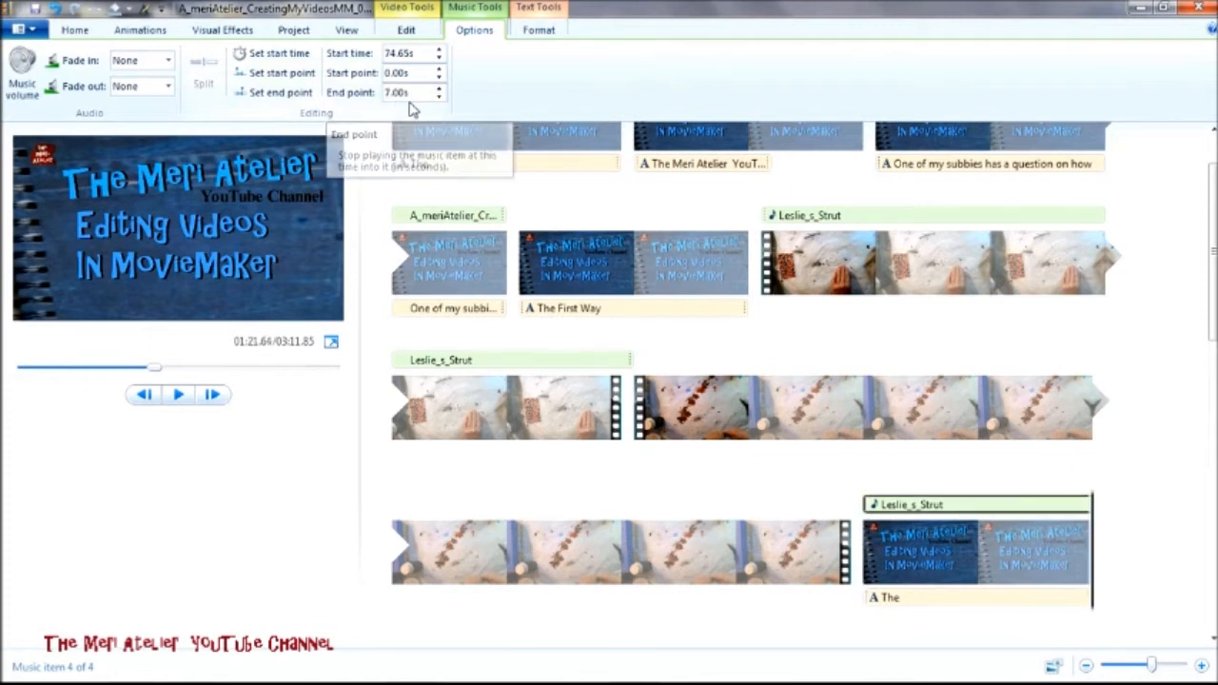
# - Preview the change from the title slide with the pasted music to the following talking clip, and save the project
pyautogui.moveTo(1211, 328); pyautogui.dragTo(1206, 413)
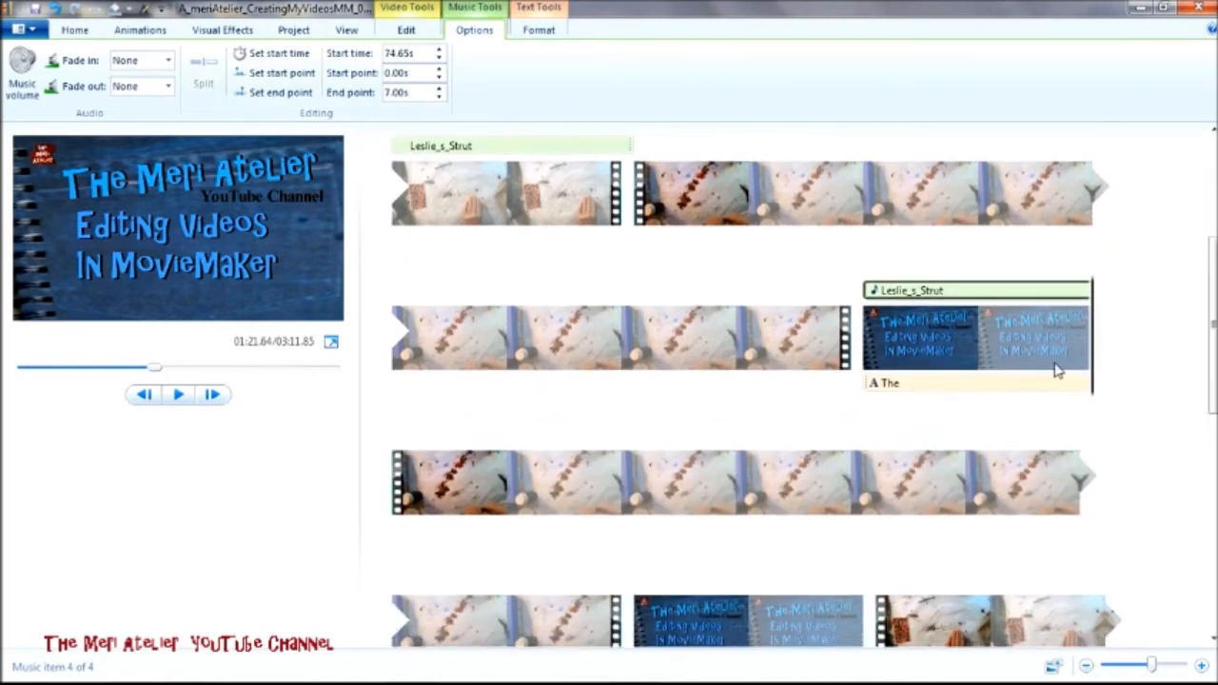
pyautogui.click(1050, 360)
pyautogui.moveTo(1036, 369); pyautogui.dragTo(971, 385)
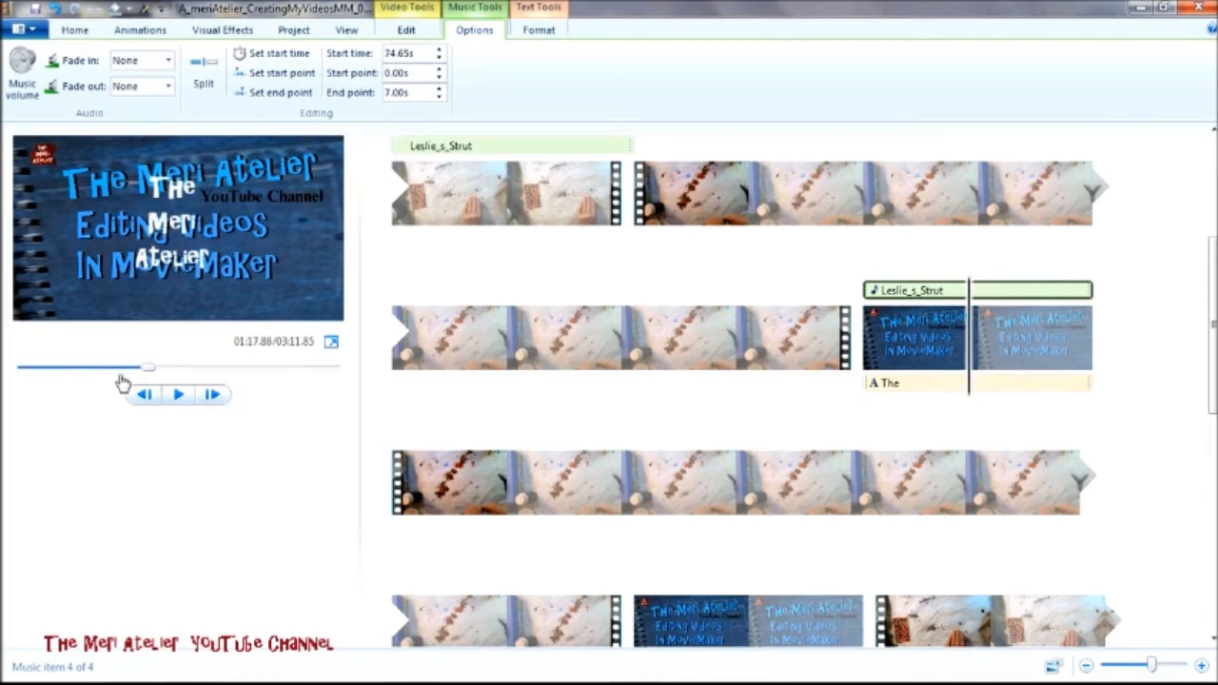
pyautogui.click(183, 396)
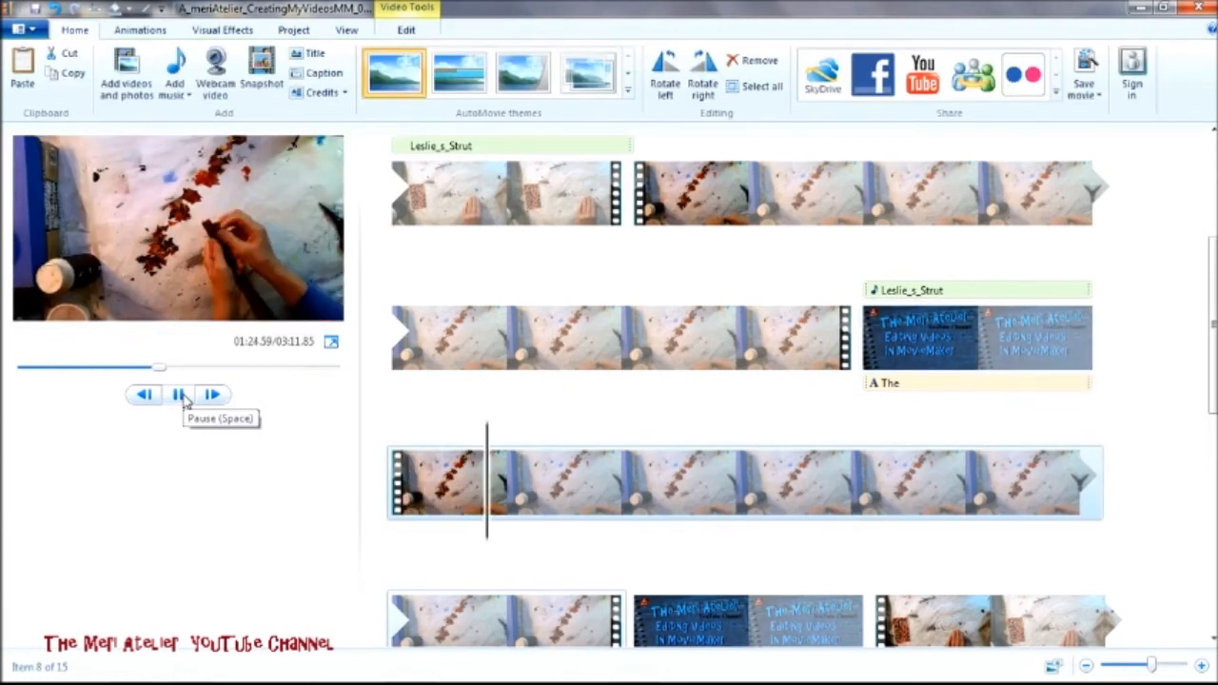
pyautogui.click(181, 395)
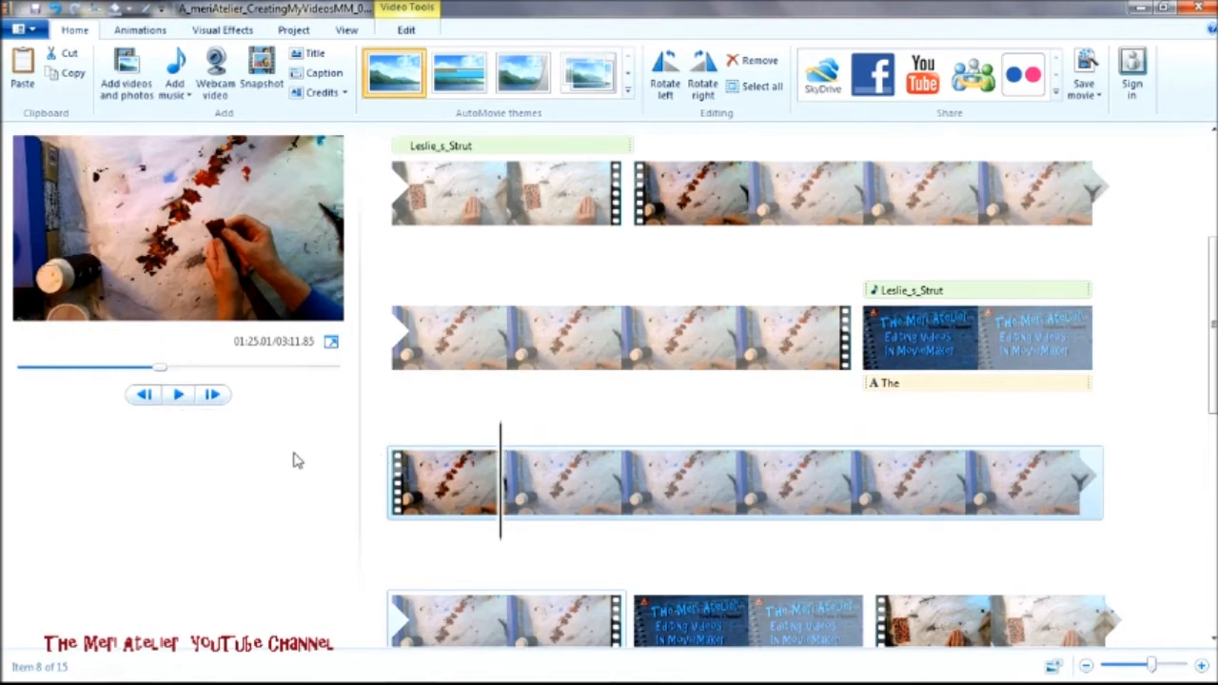
pyautogui.click(34, 31)
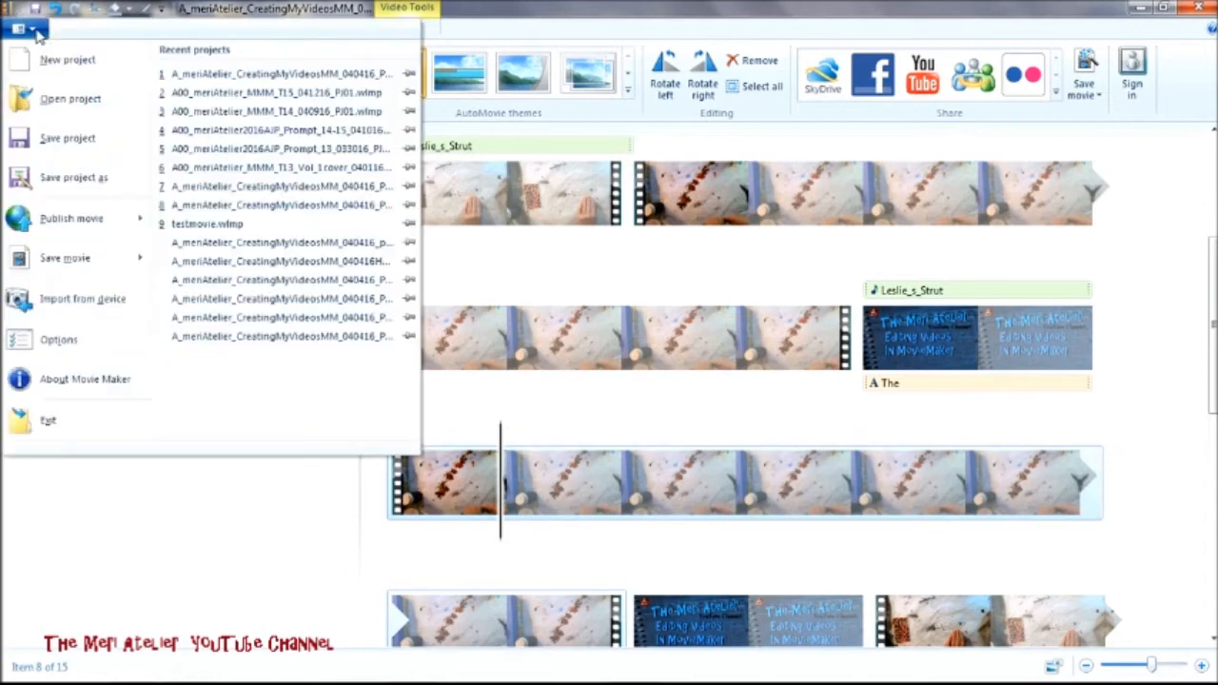
pyautogui.click(57, 139)
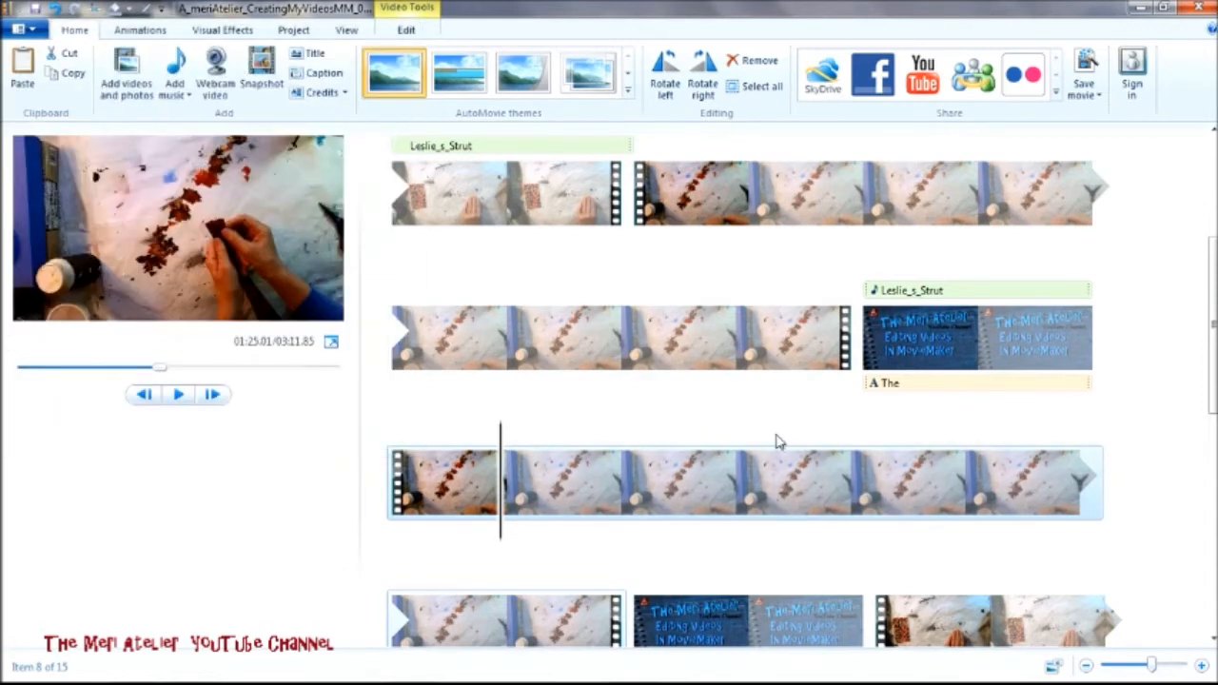
# - Preview The Second Way title slide and the opening seconds of the video clip that follows it
pyautogui.scroll(-3, 720, 422)
pyautogui.click(878, 379)
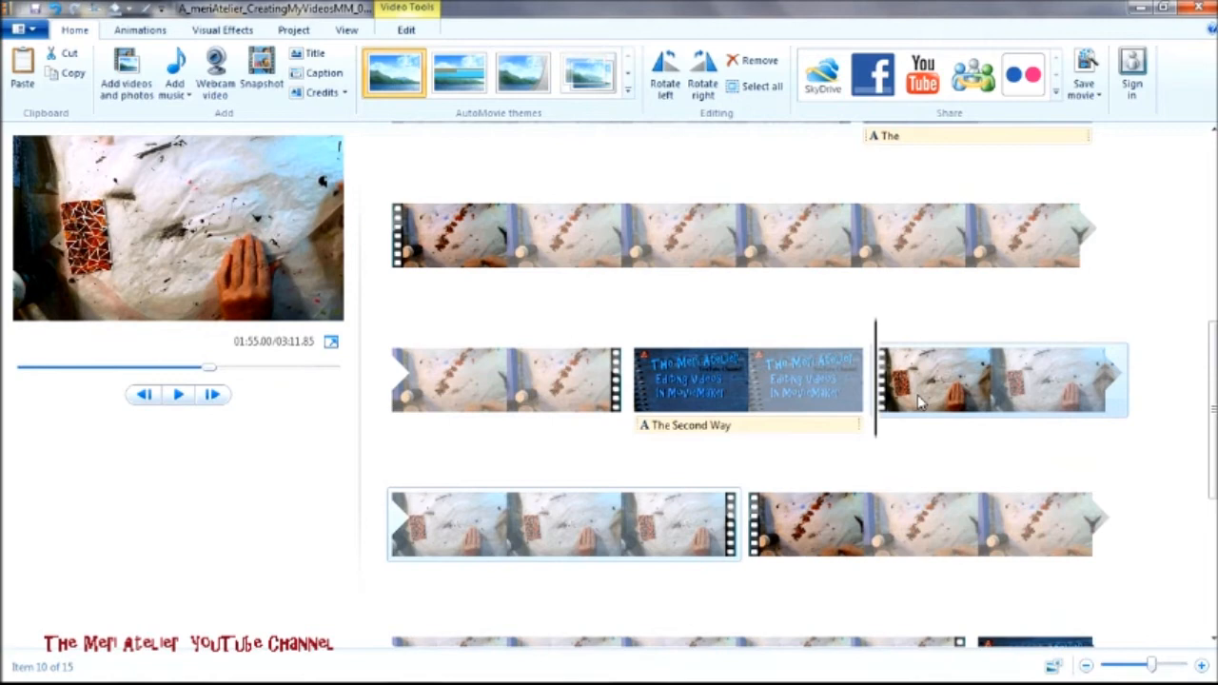
pyautogui.scroll(-1, 919, 401)
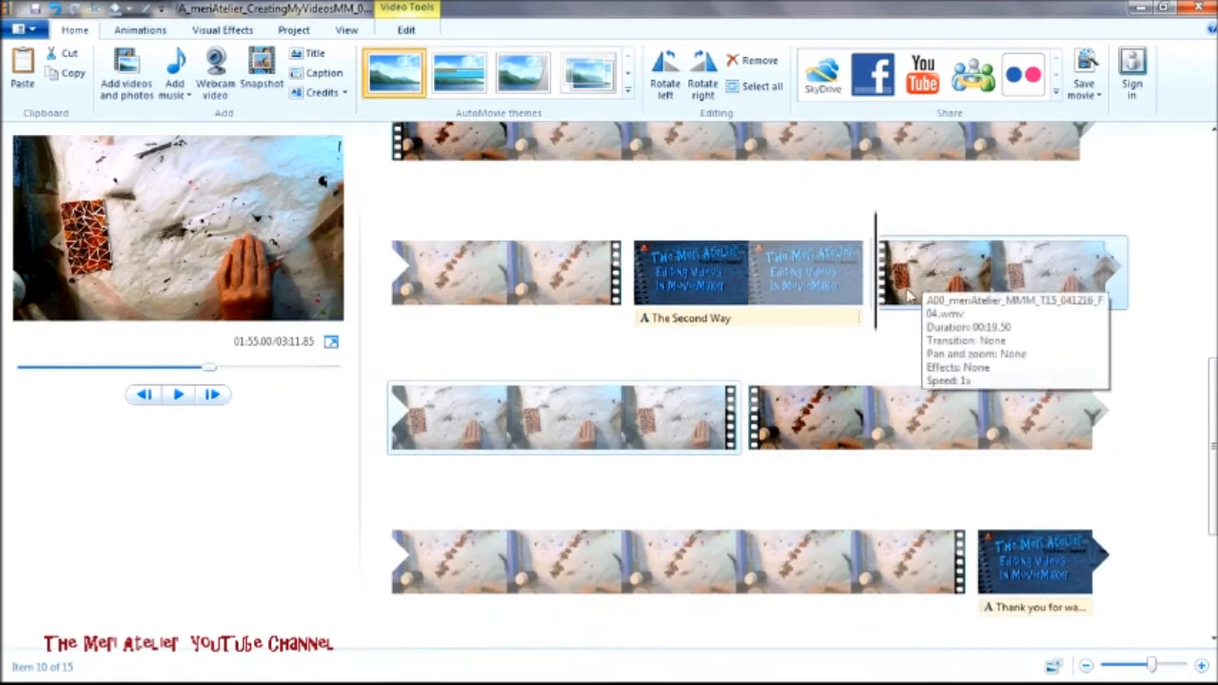
pyautogui.click(733, 299)
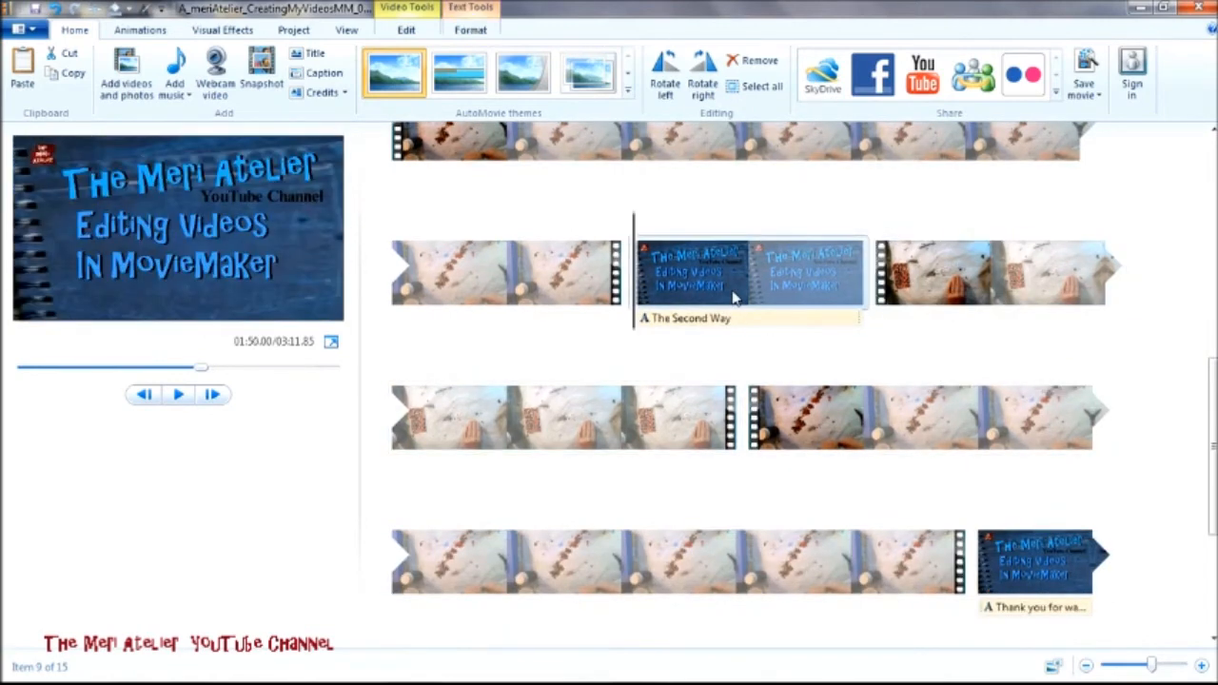
pyautogui.click(179, 397)
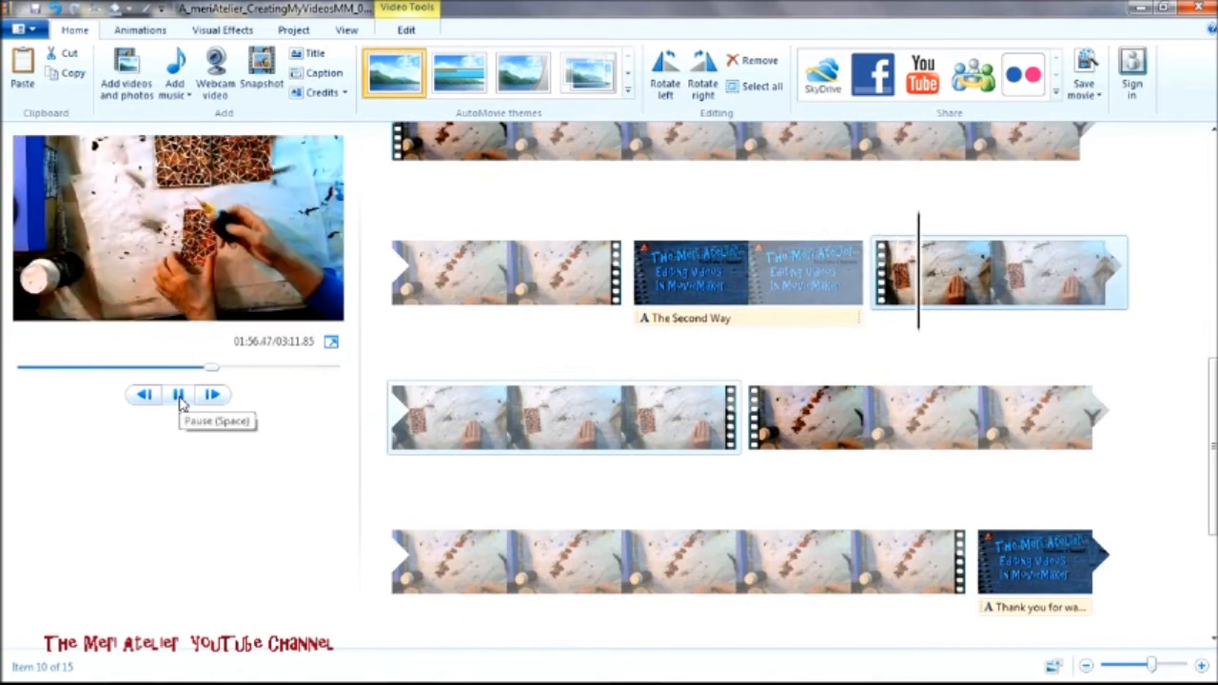
pyautogui.click(179, 397)
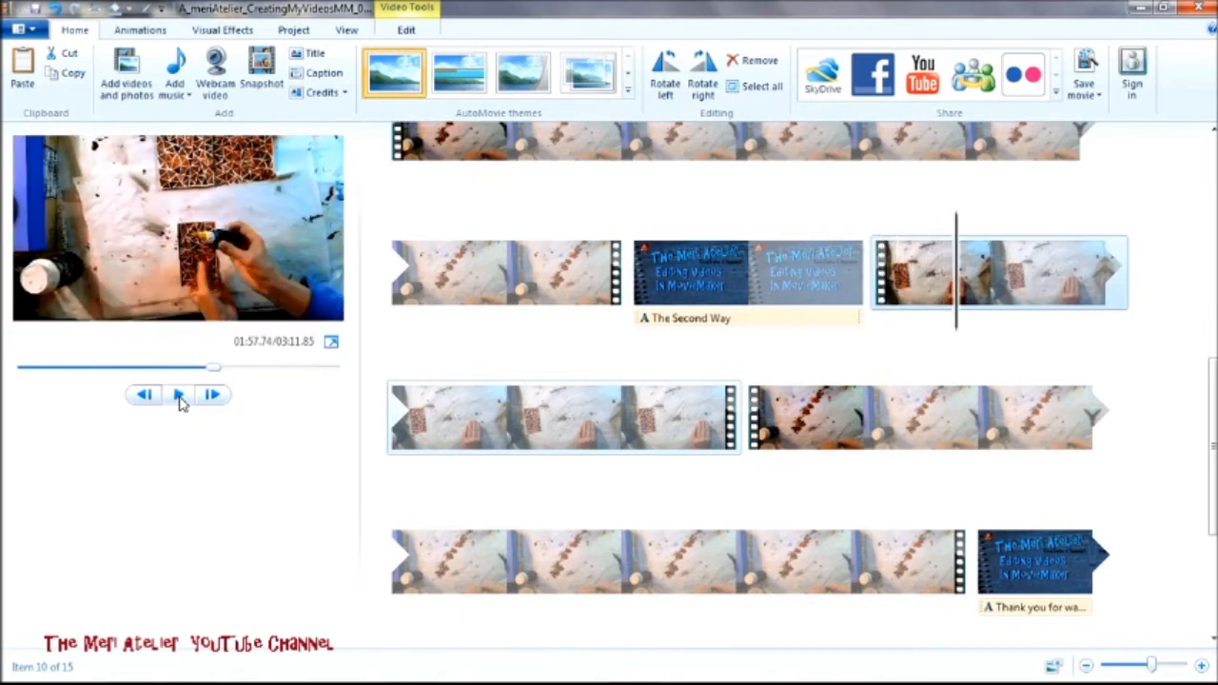
# - Preview the opening seconds of the talking clip in The Second Way section
pyautogui.click(795, 435)
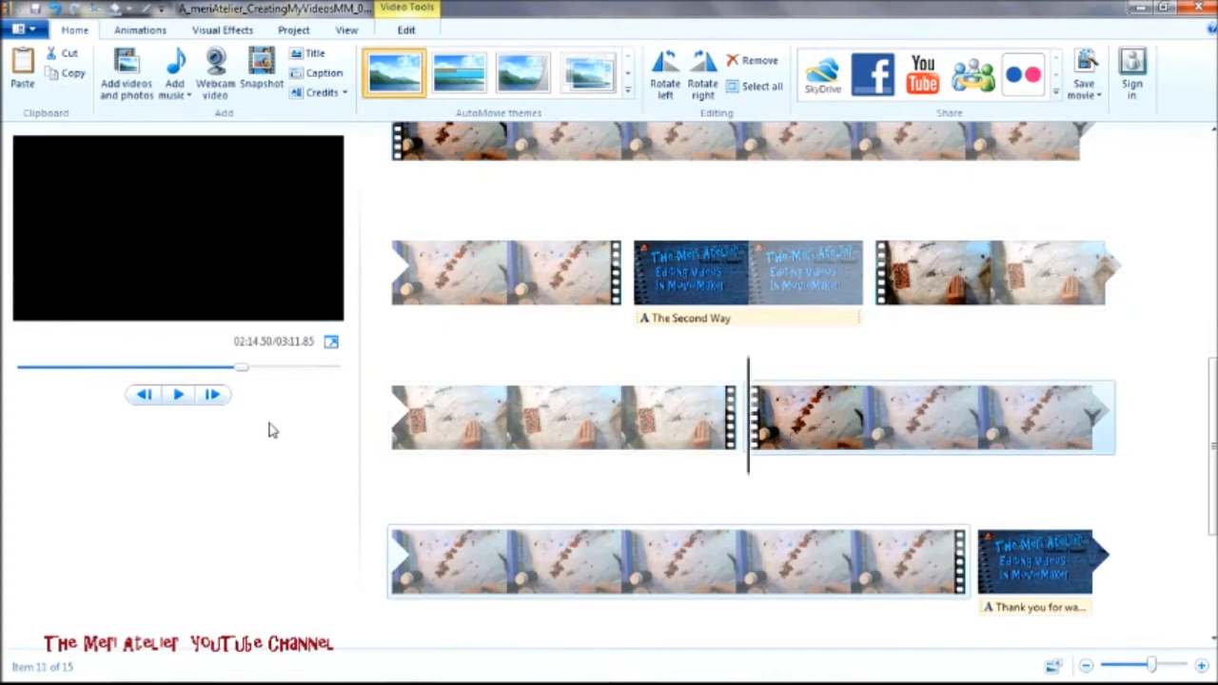
pyautogui.click(180, 395)
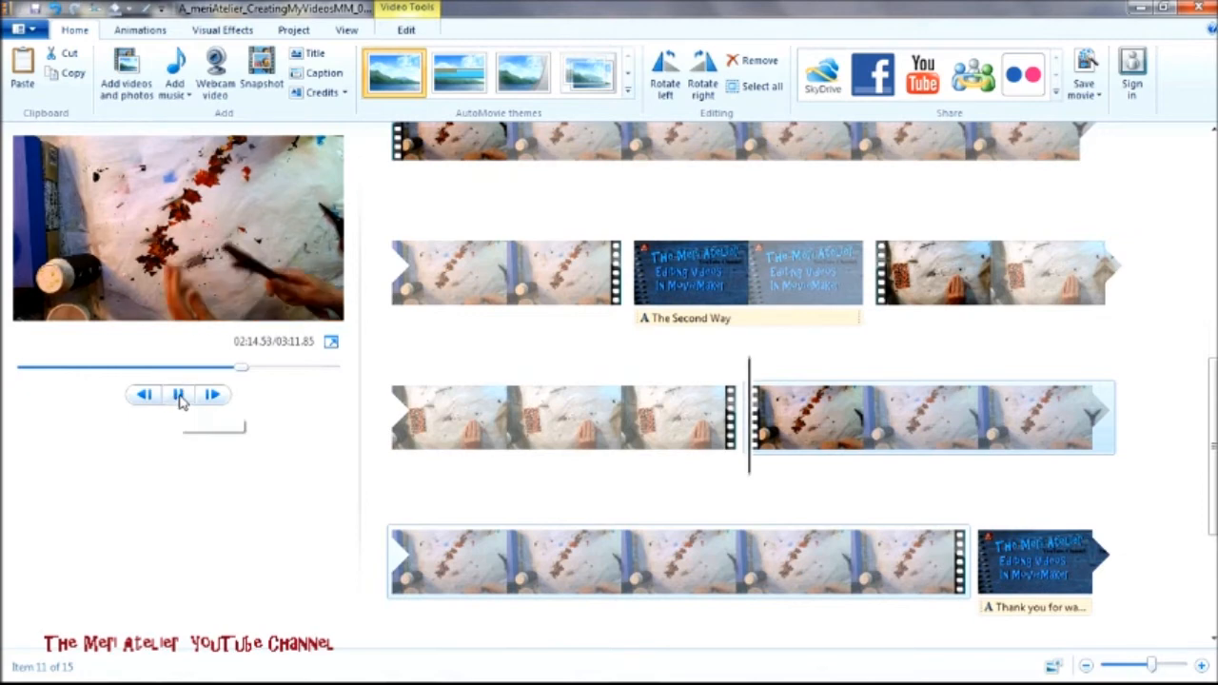
pyautogui.click(180, 398)
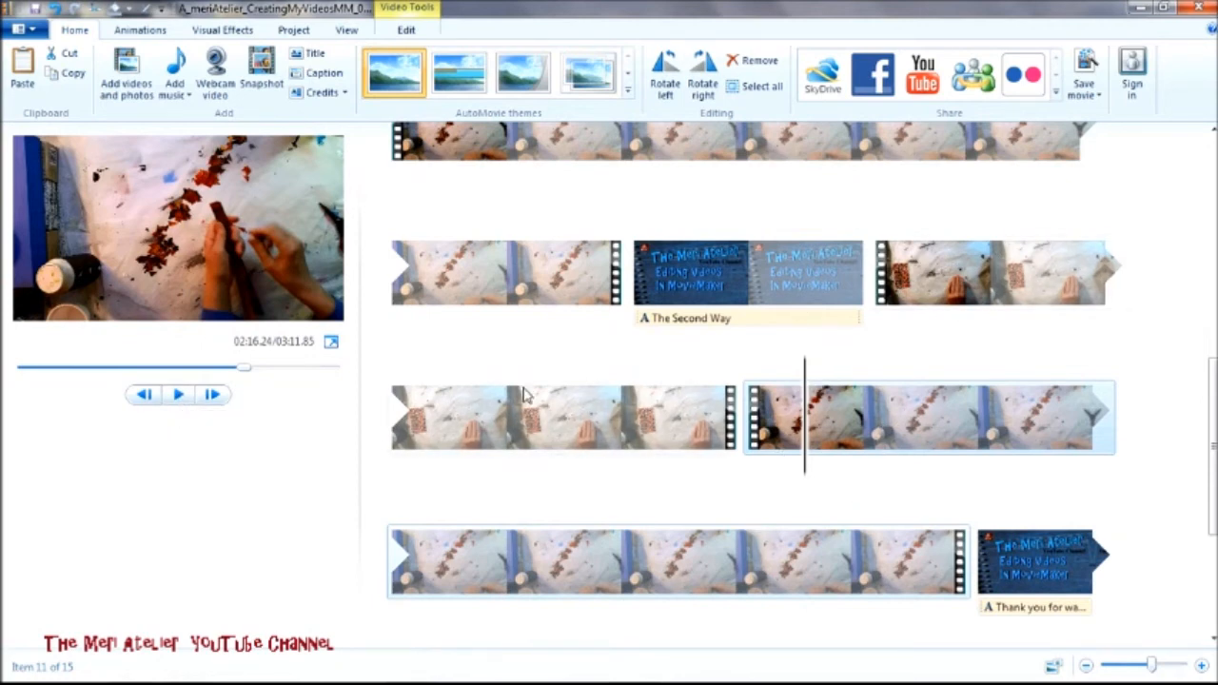
# - Add Leslie_s_Strut.mp3 as music starting at the beginning of the video clip that follows The Second Way title slide
pyautogui.click(883, 285)
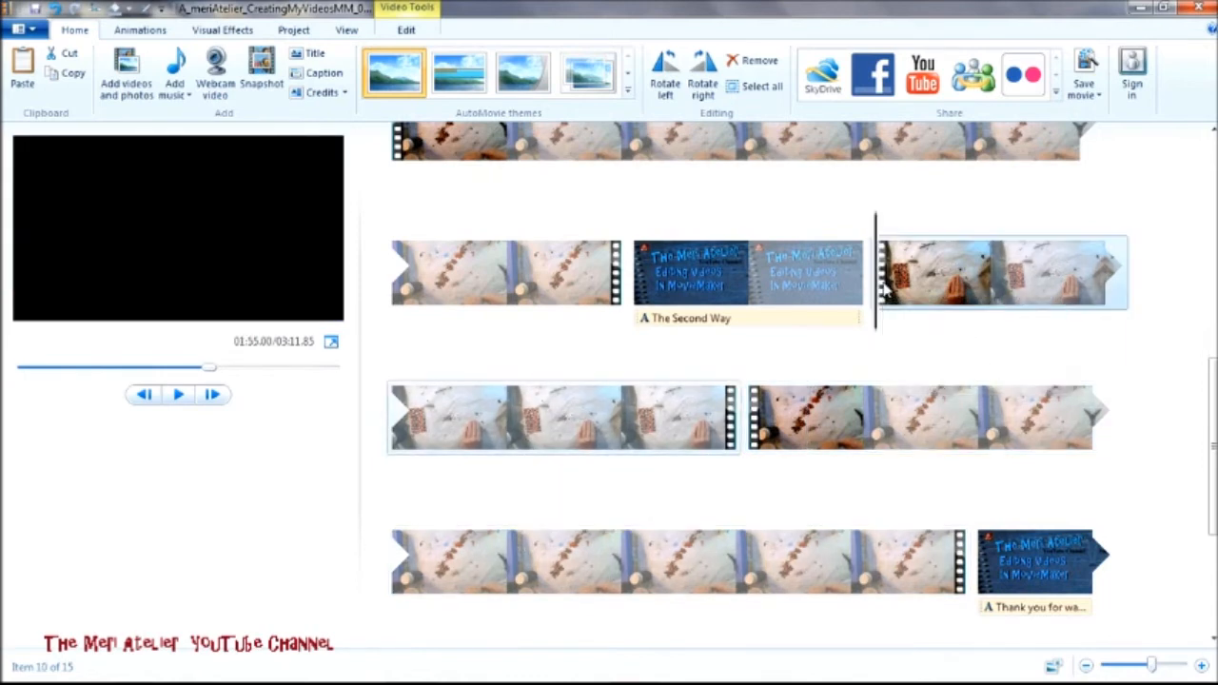
pyautogui.click(190, 96)
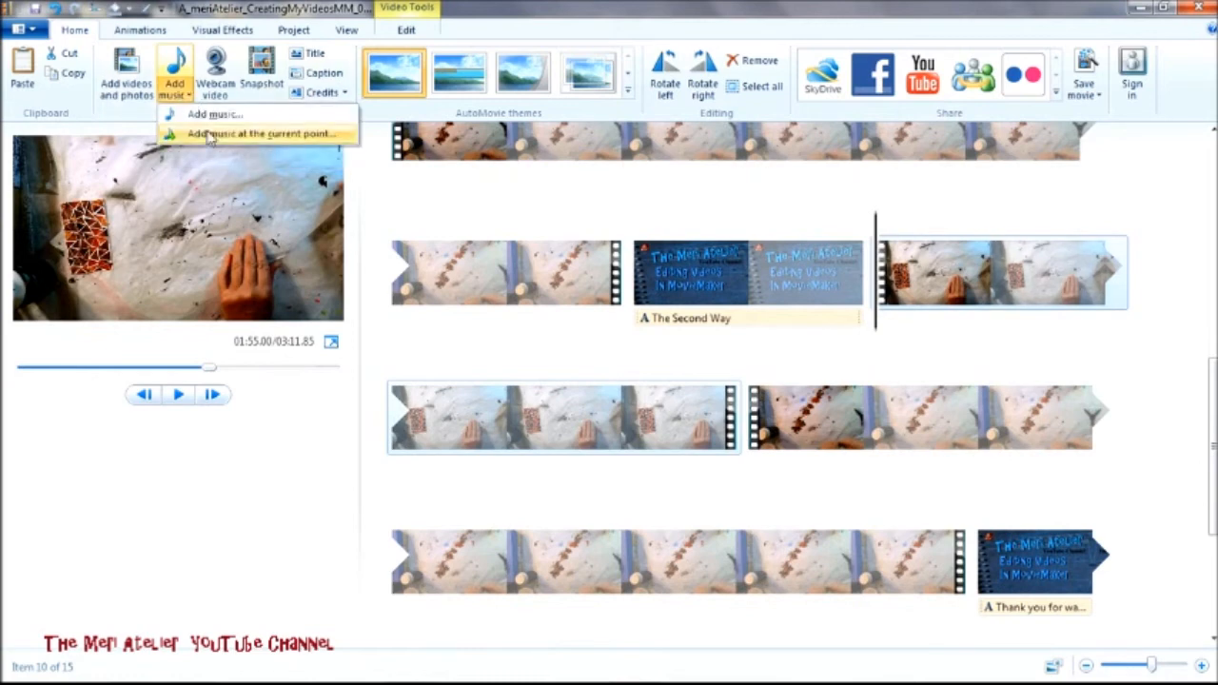
pyautogui.click(210, 137)
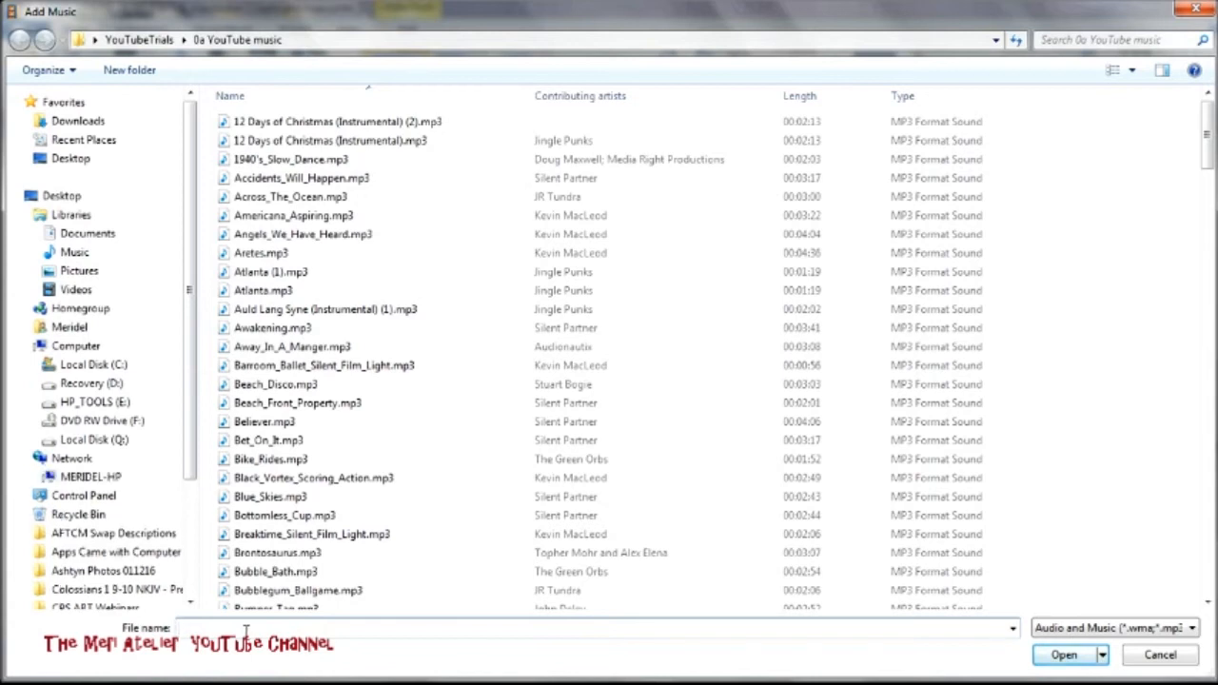
pyautogui.write('l')
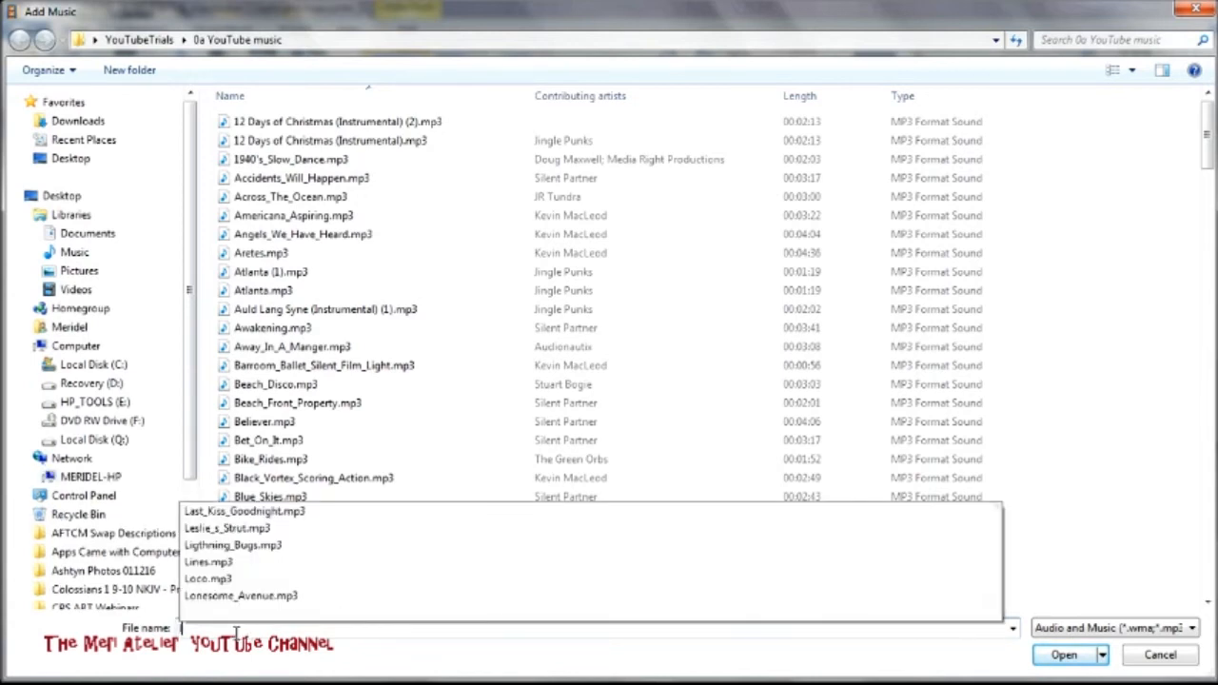
pyautogui.click(238, 530)
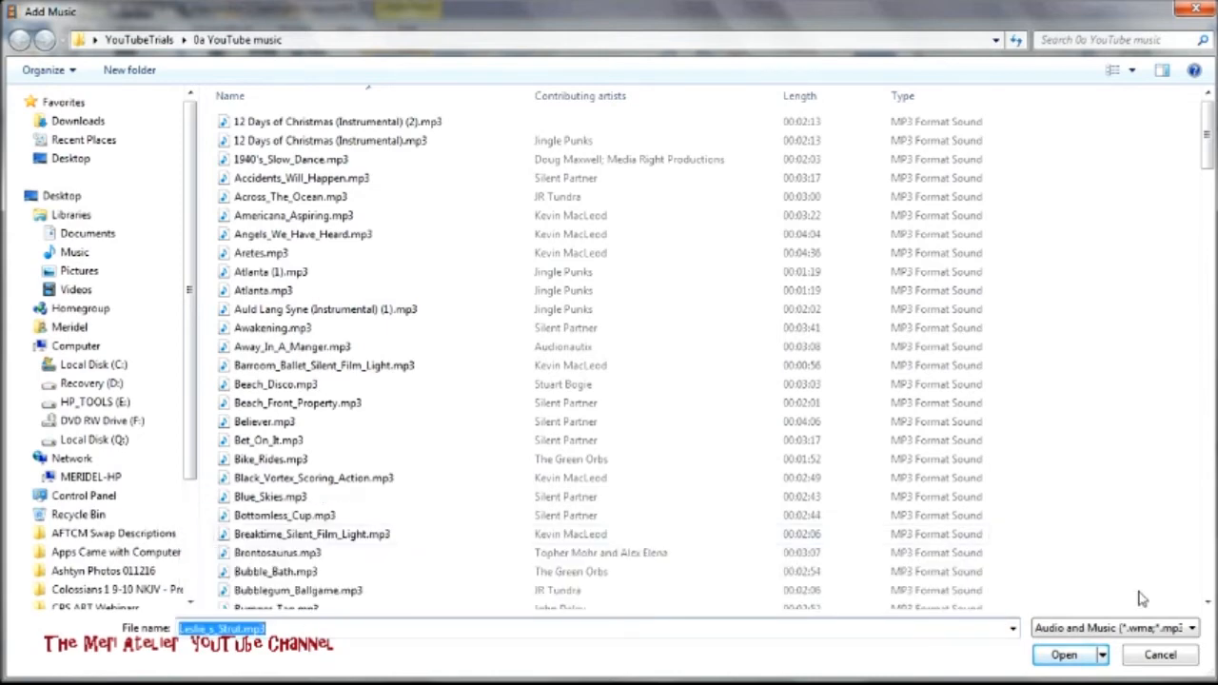
pyautogui.click(1064, 655)
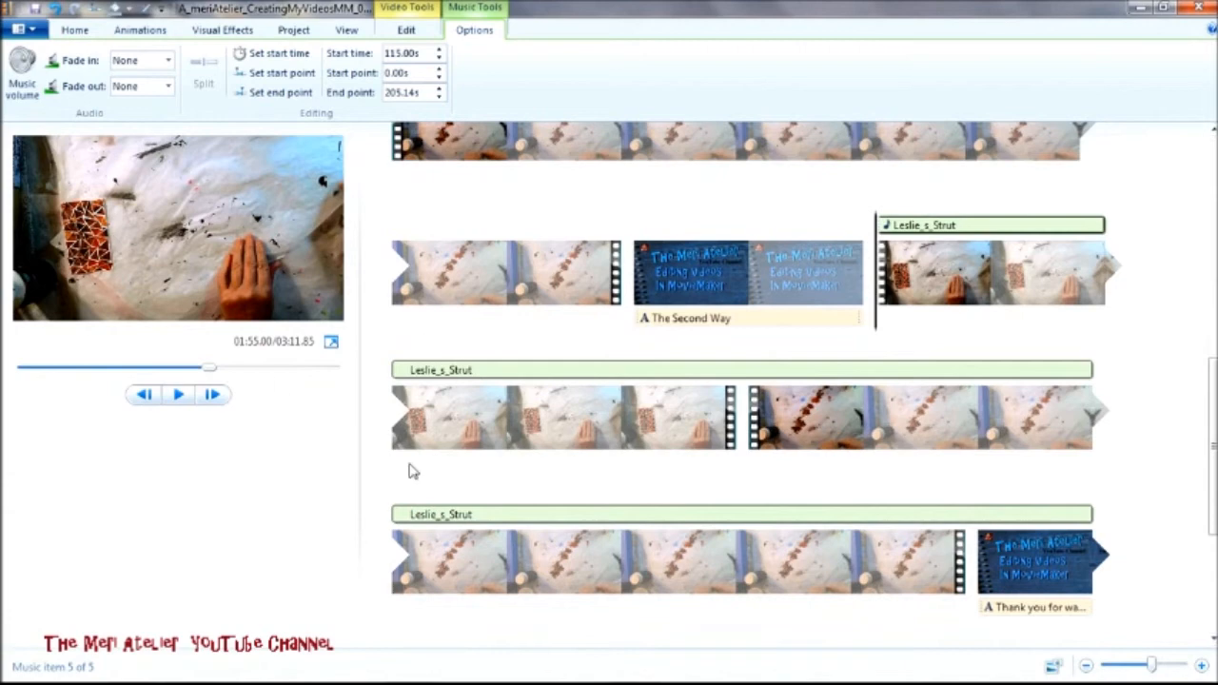
# - Split the Leslie_s_Strut music one frame before the start of the talking clip in The Second Way section
pyautogui.moveTo(1208, 424); pyautogui.dragTo(1211, 443)
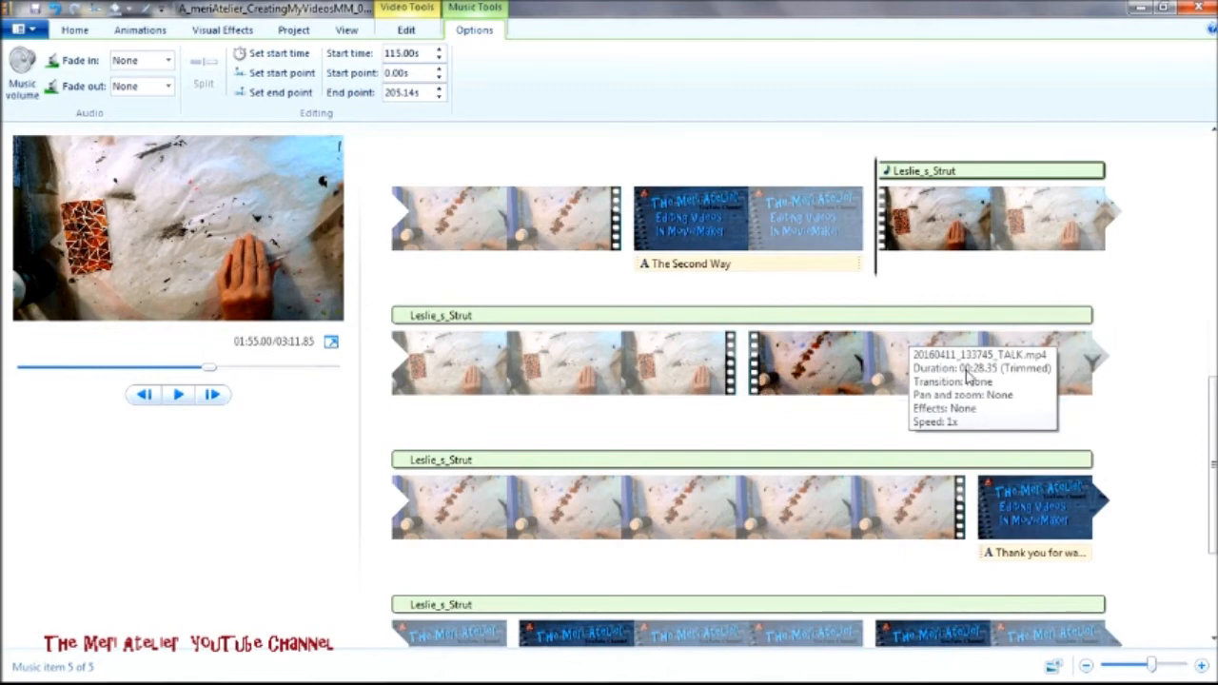
pyautogui.click(759, 376)
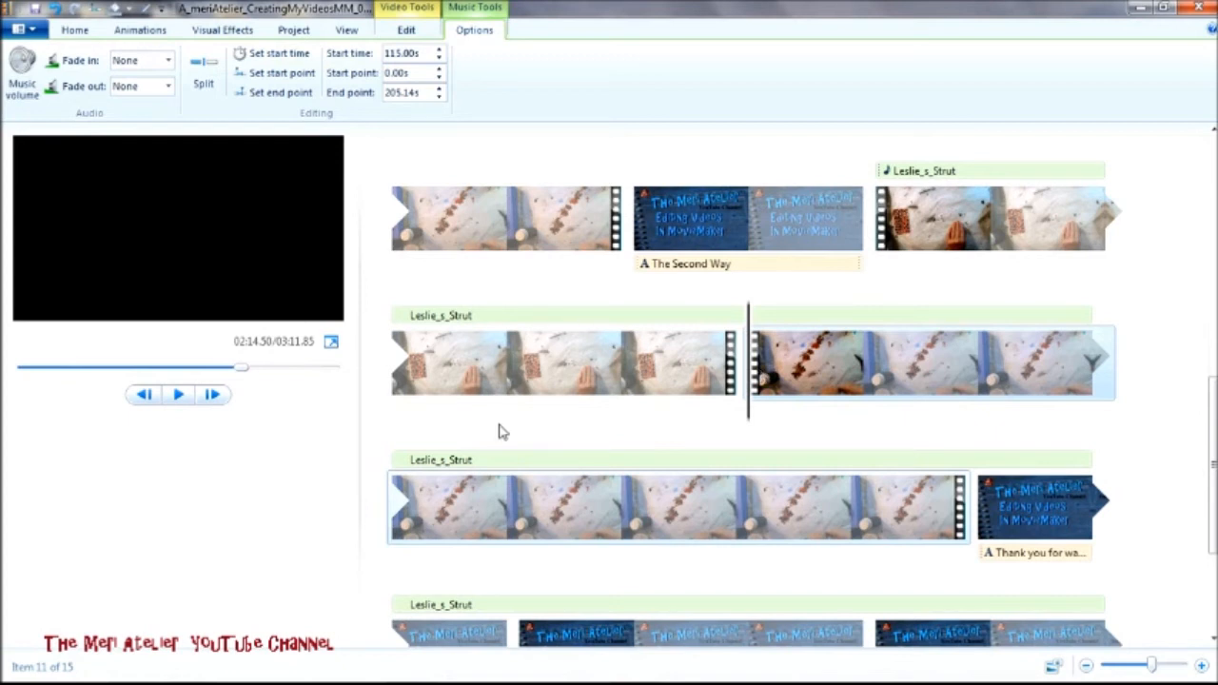
pyautogui.click(215, 402)
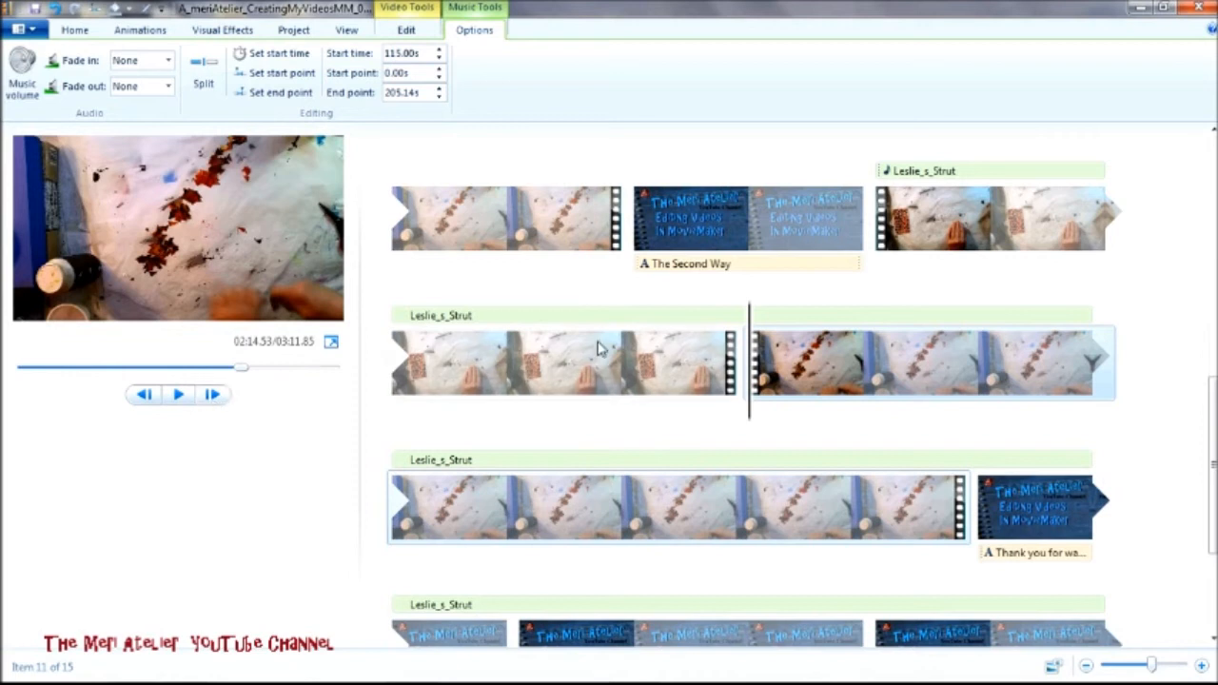
pyautogui.click(749, 333)
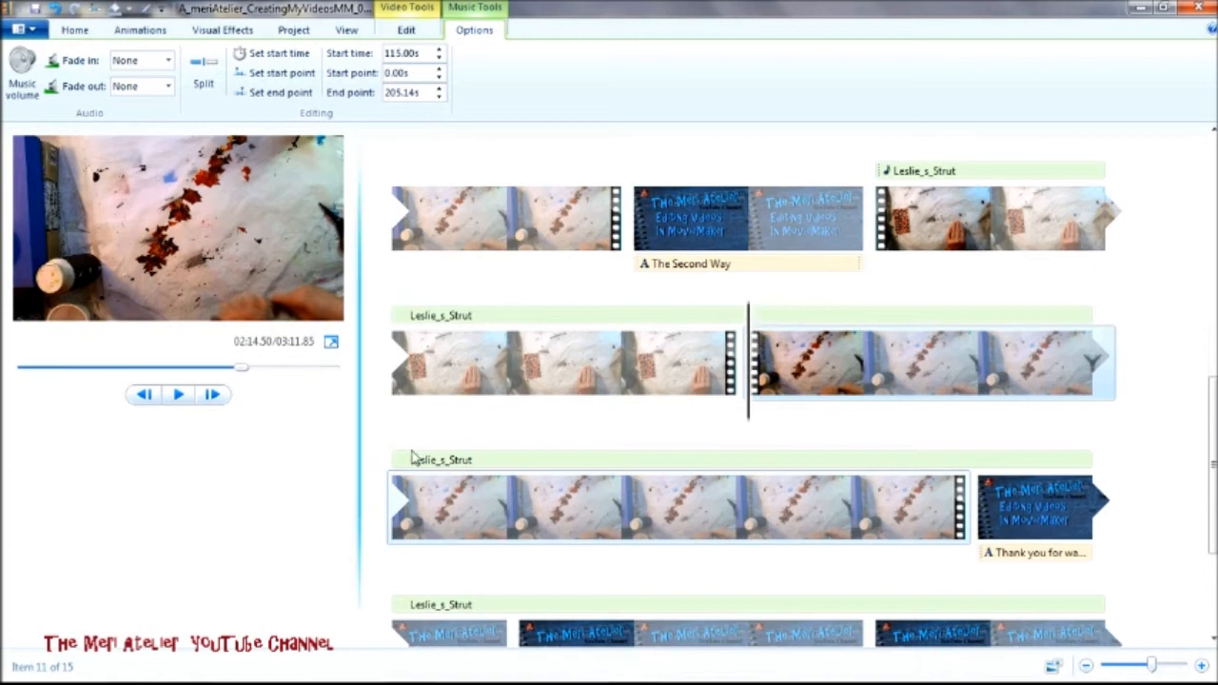
pyautogui.click(742, 331)
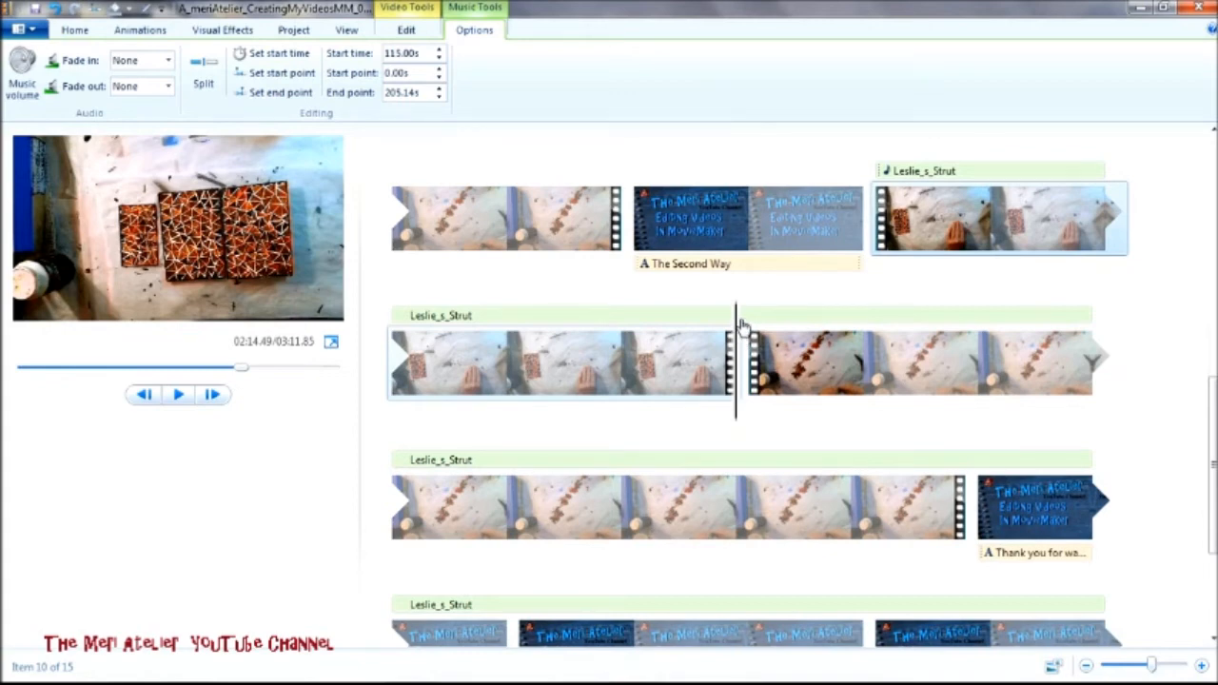
pyautogui.click(748, 323)
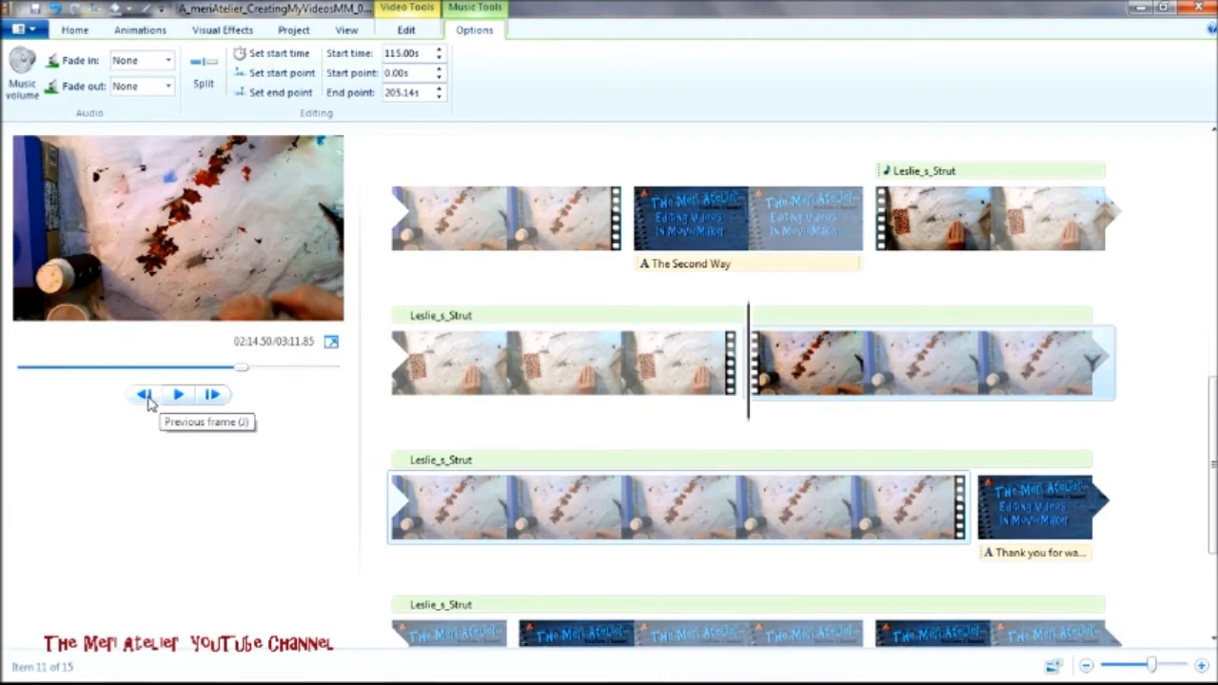
pyautogui.click(145, 395)
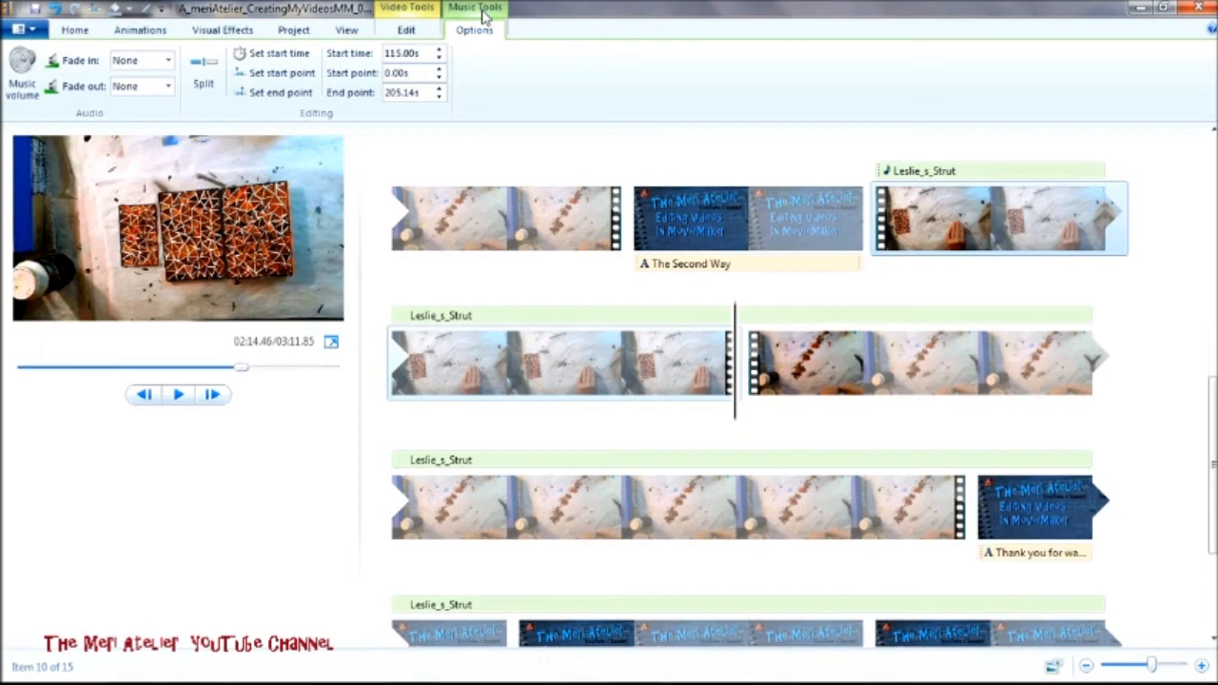
pyautogui.click(209, 82)
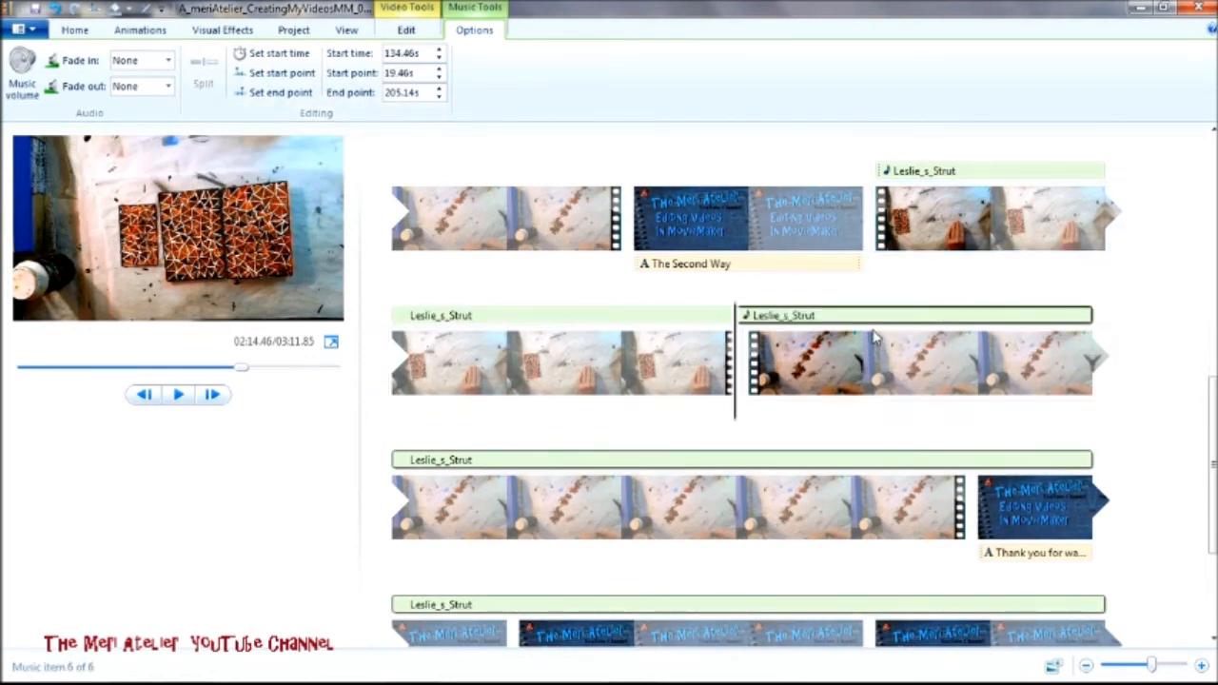
# - Move the split-off second part of the music to the start of the Thank you for watching slide and preview it
pyautogui.moveTo(813, 319); pyautogui.dragTo(989, 507)
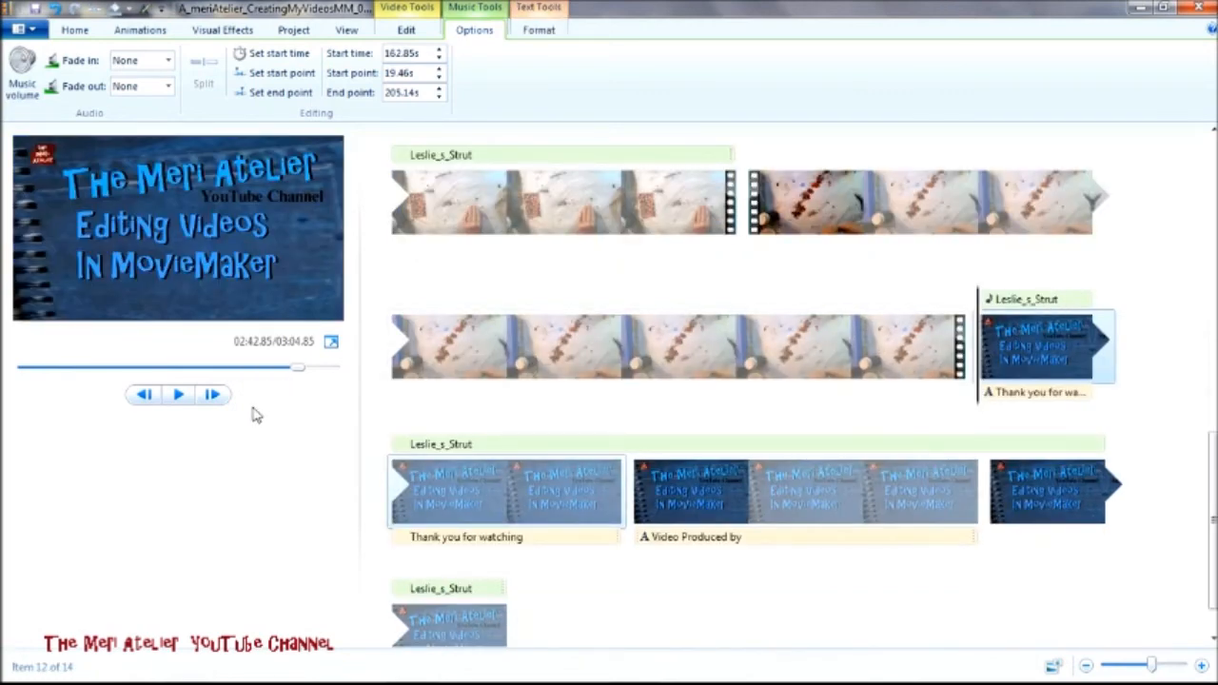
pyautogui.click(180, 396)
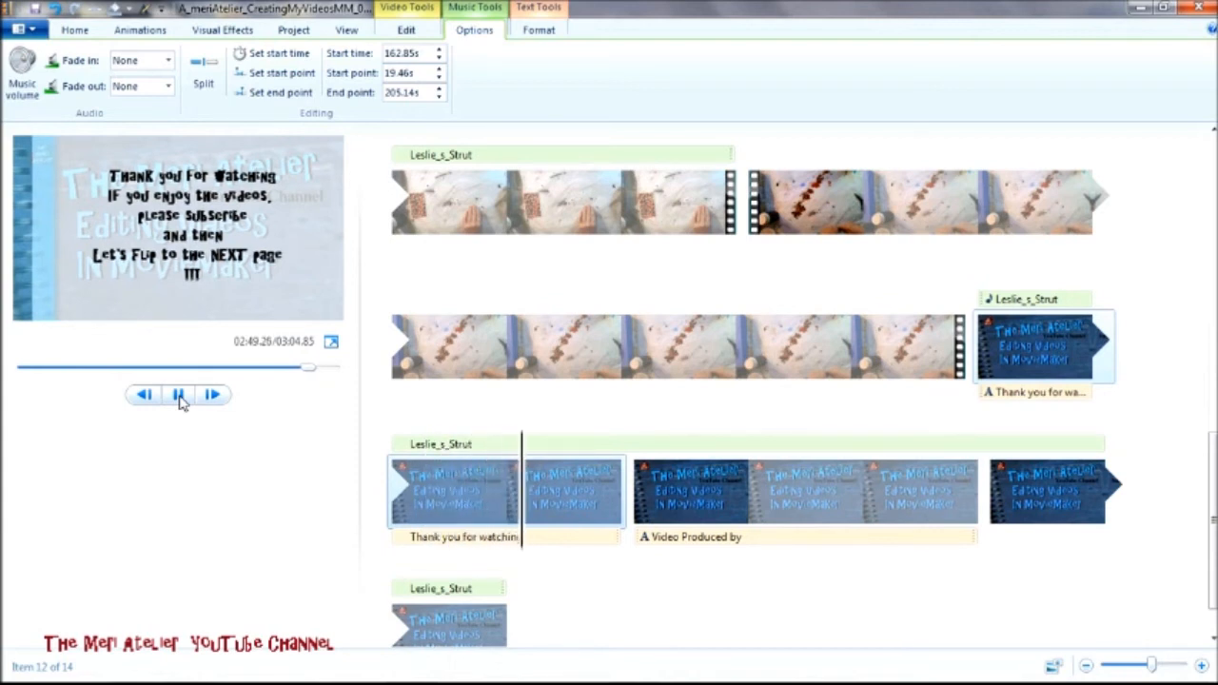
pyautogui.click(178, 396)
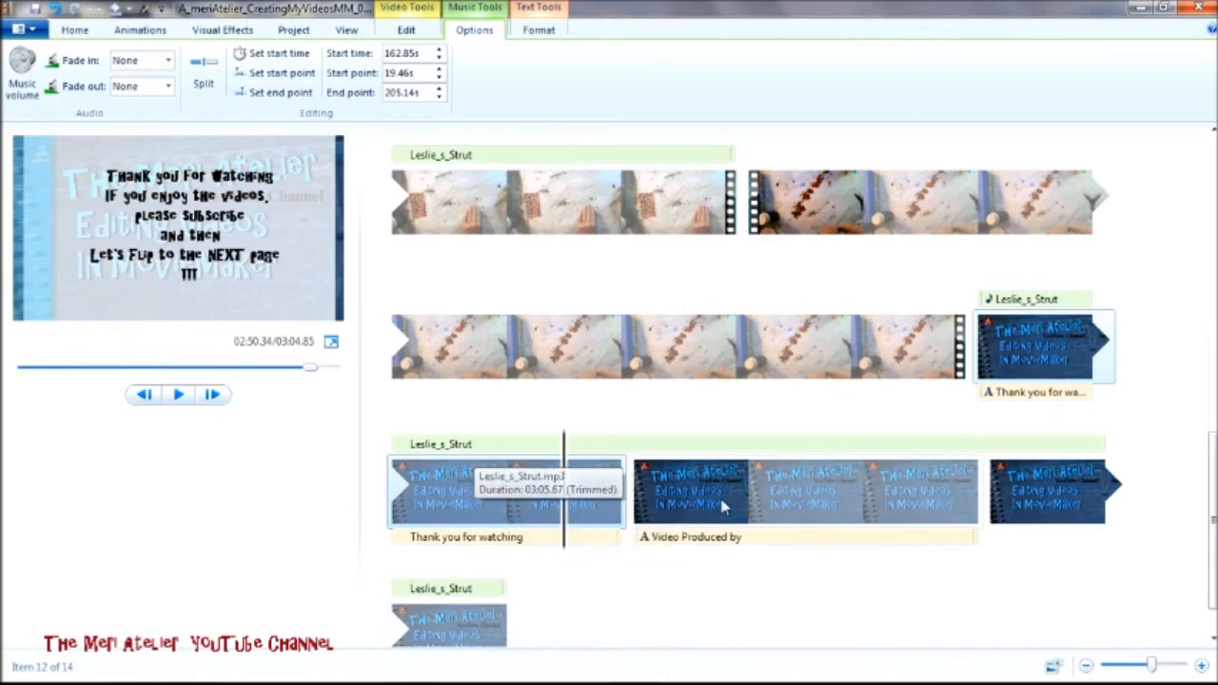
# - Review where the Second Way music begins and its split point one frame before the talking clip
pyautogui.scroll(5, 783, 450)
pyautogui.click(784, 452)
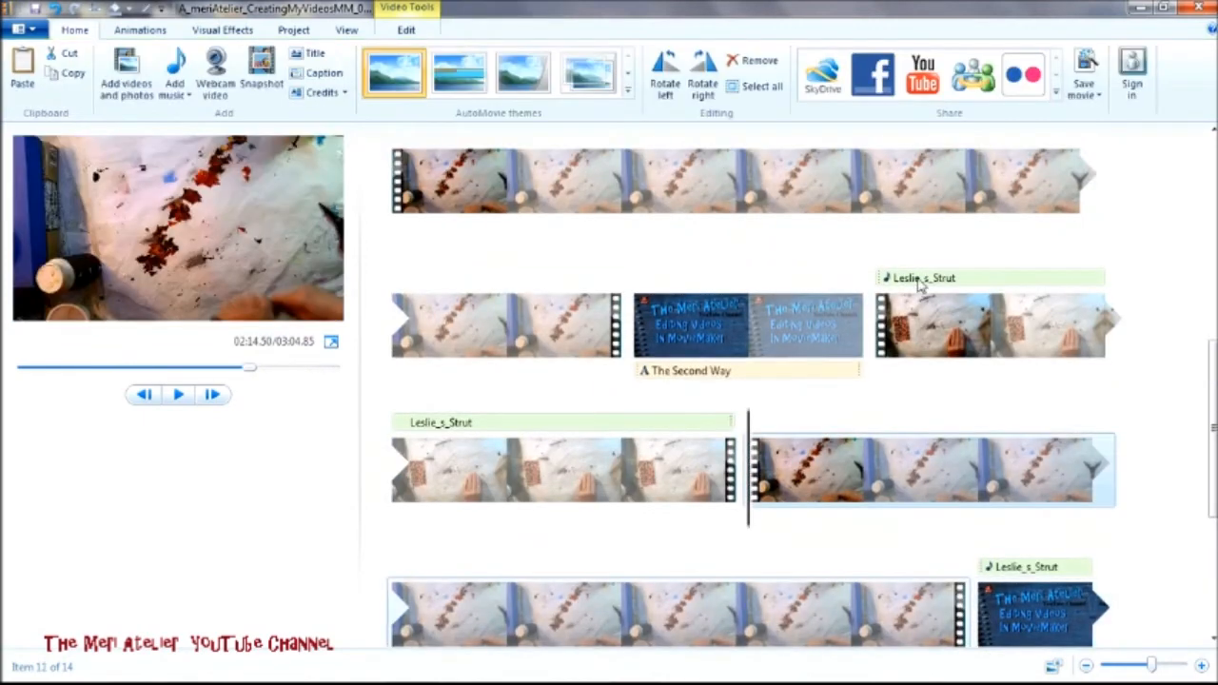
pyautogui.click(882, 316)
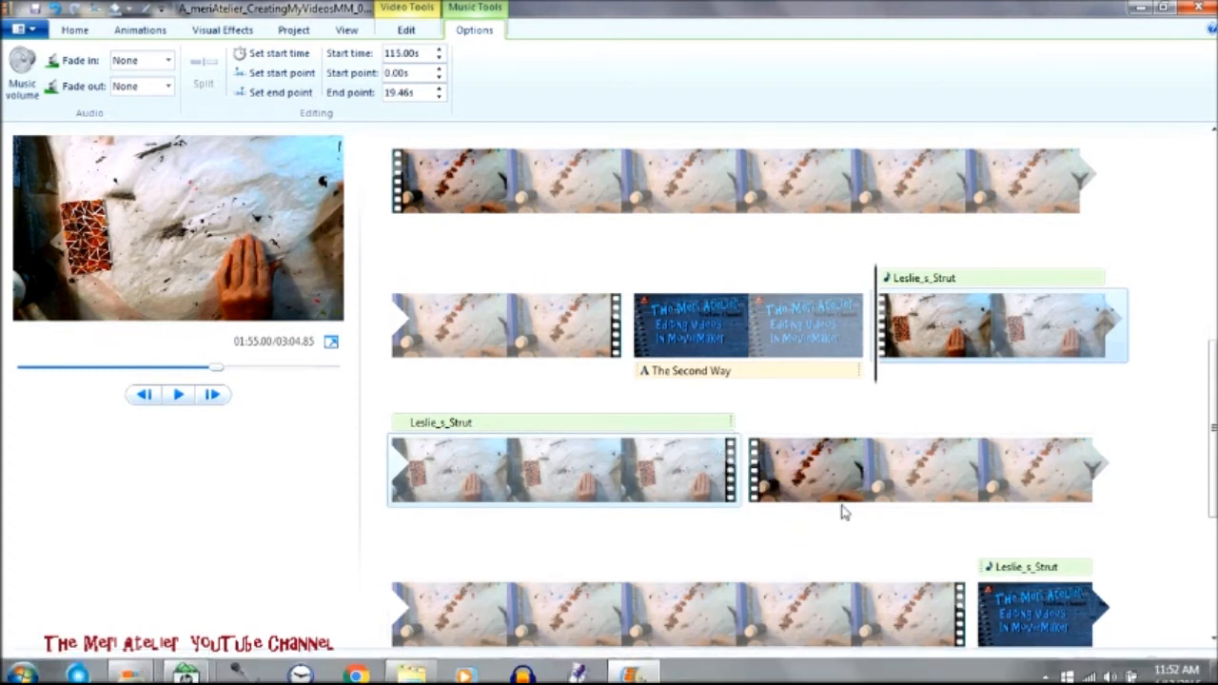
pyautogui.click(752, 467)
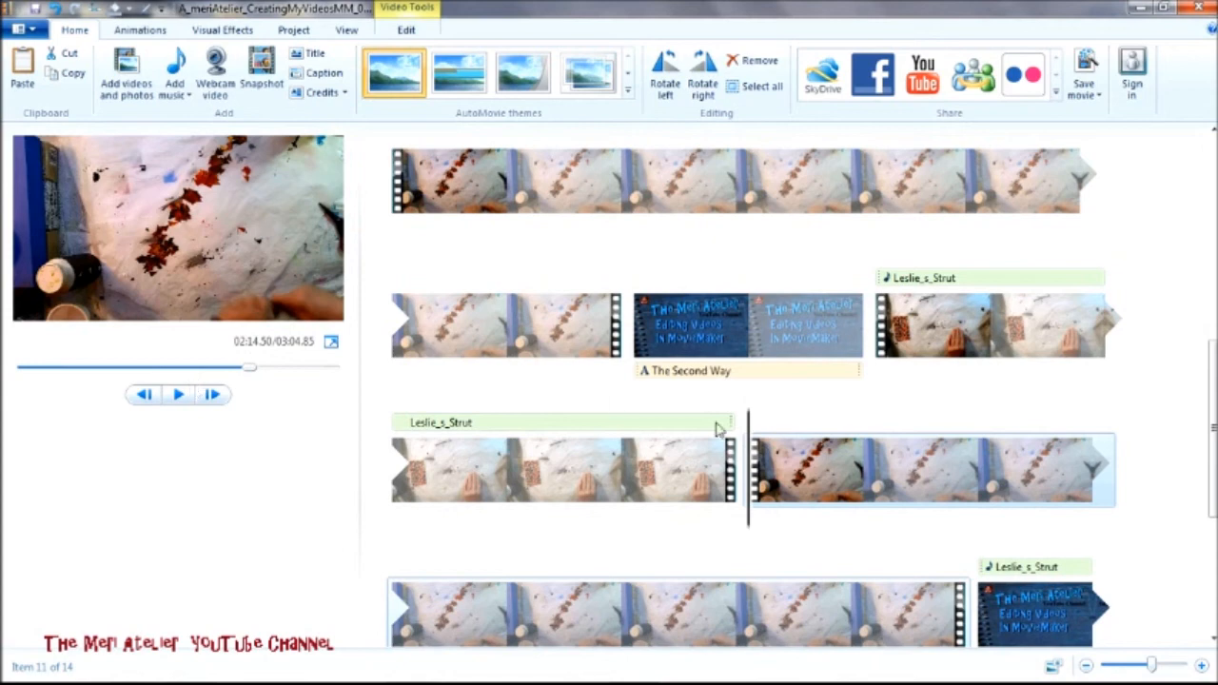
pyautogui.click(143, 396)
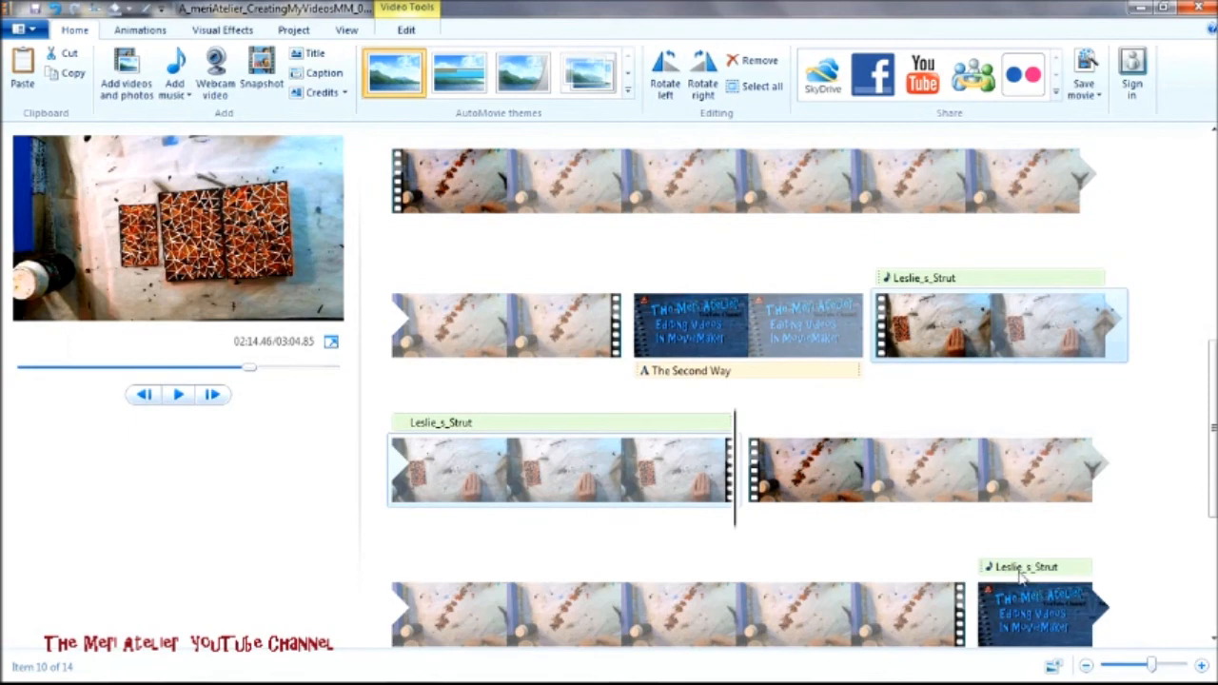
# - Move the closing slide's music to the start of the talking clip and back to the Thank you for watching slide
pyautogui.moveTo(1018, 571); pyautogui.dragTo(753, 475)
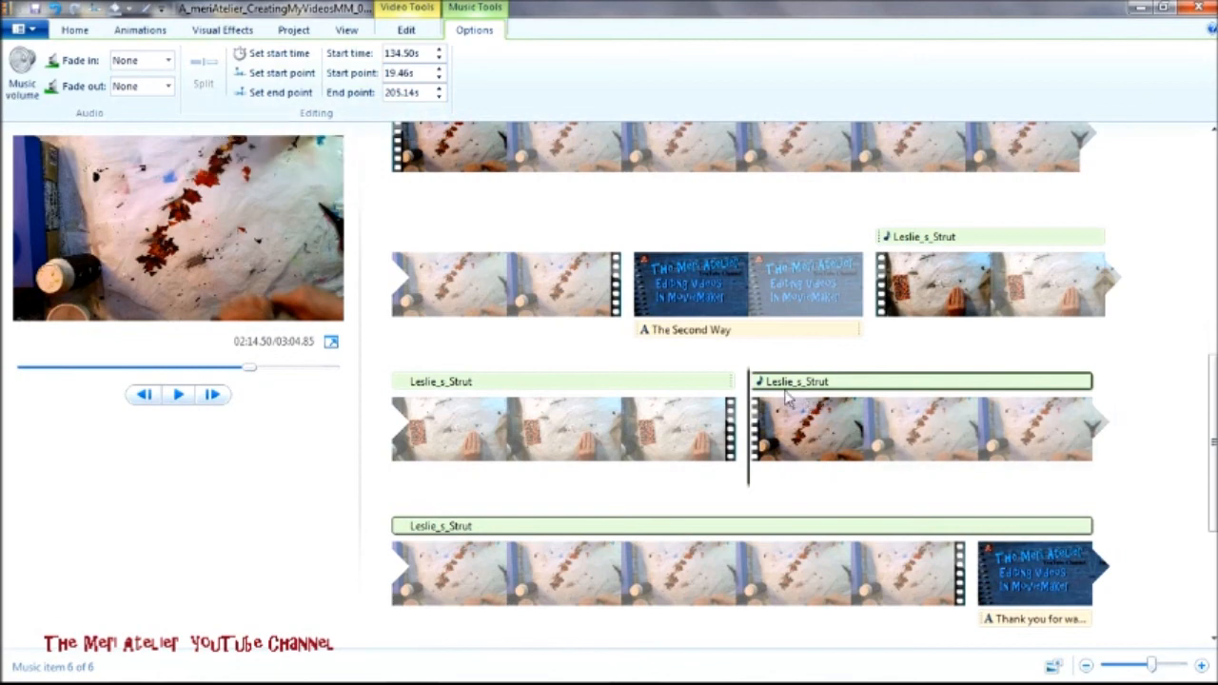
pyautogui.moveTo(778, 386); pyautogui.dragTo(1000, 571)
# - Examine from the project's beginning which title slides and clips have music above them, through to The Second Way's talking clip
pyautogui.moveTo(1212, 492); pyautogui.dragTo(1209, 233)
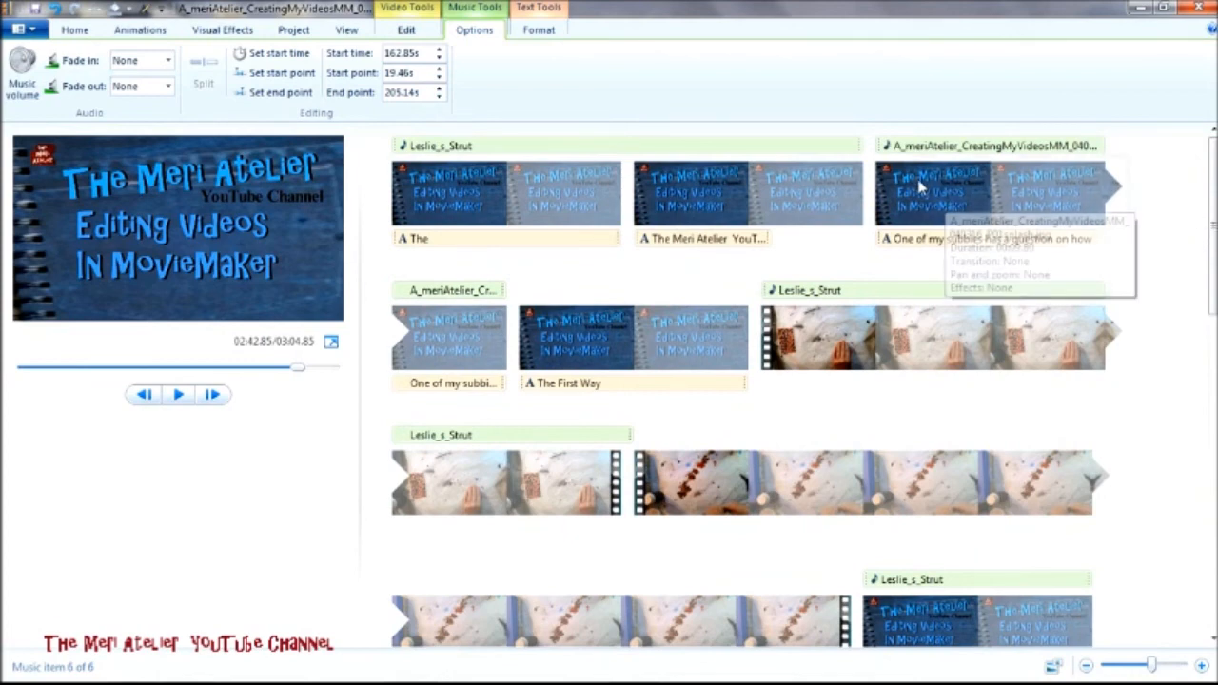
pyautogui.click(749, 200)
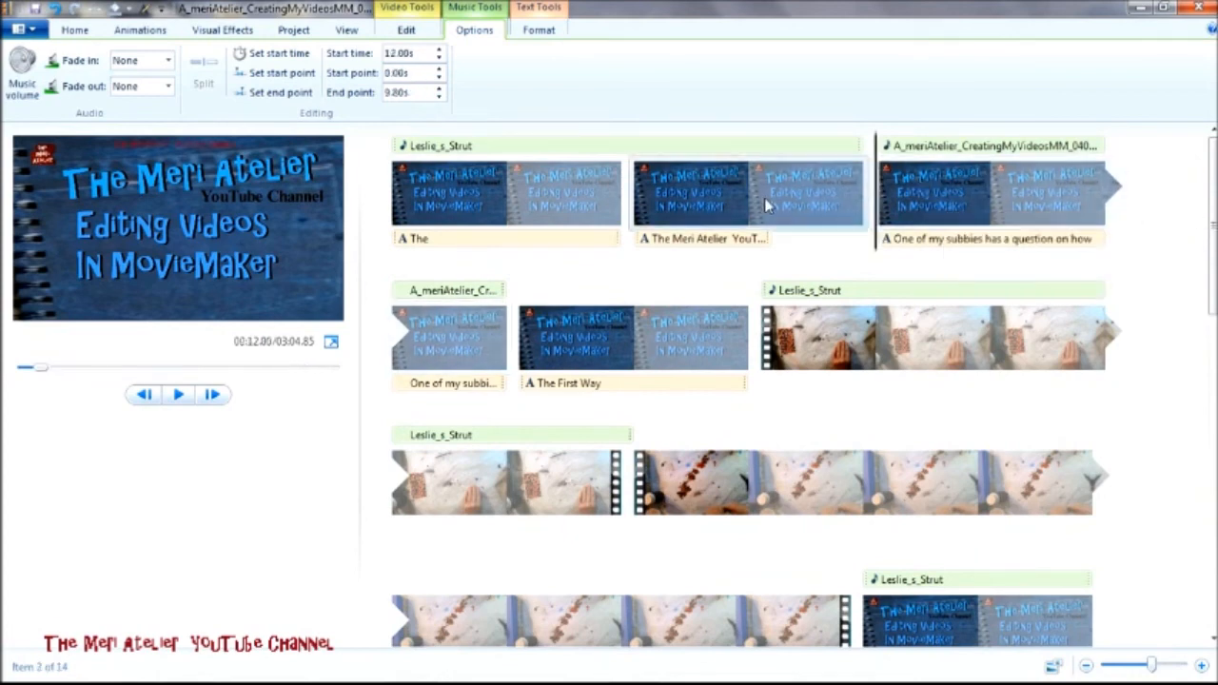
pyautogui.click(909, 195)
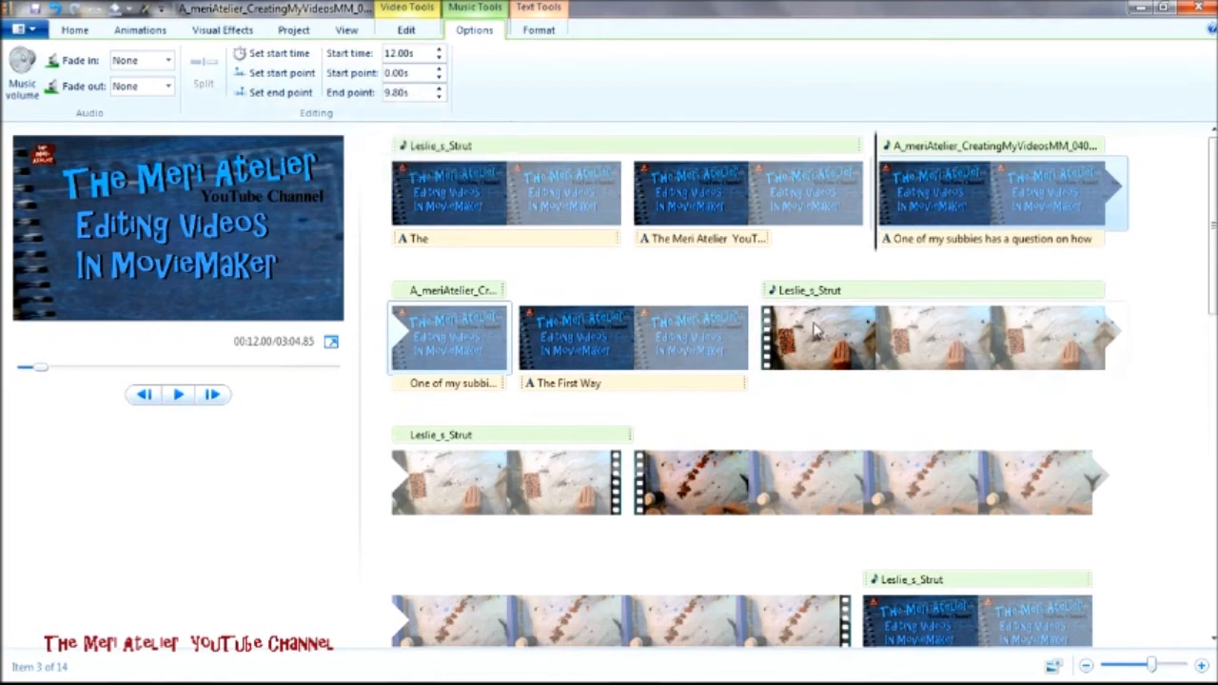
pyautogui.scroll(-3, 816, 333)
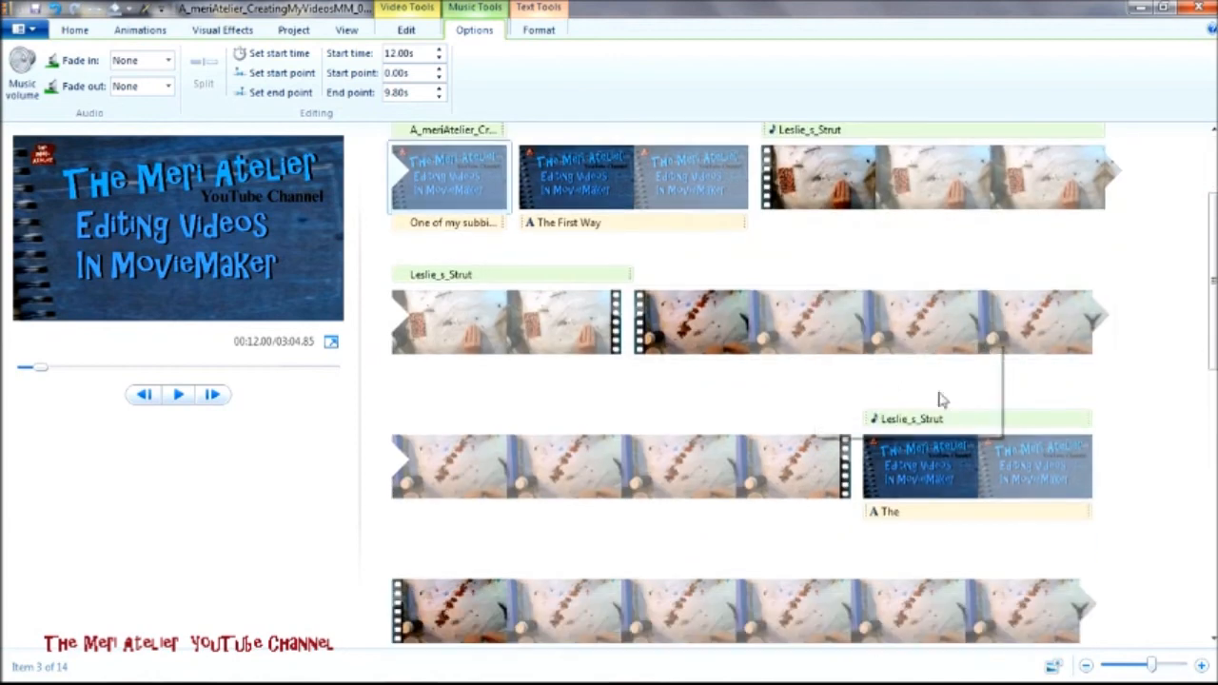
pyautogui.click(886, 469)
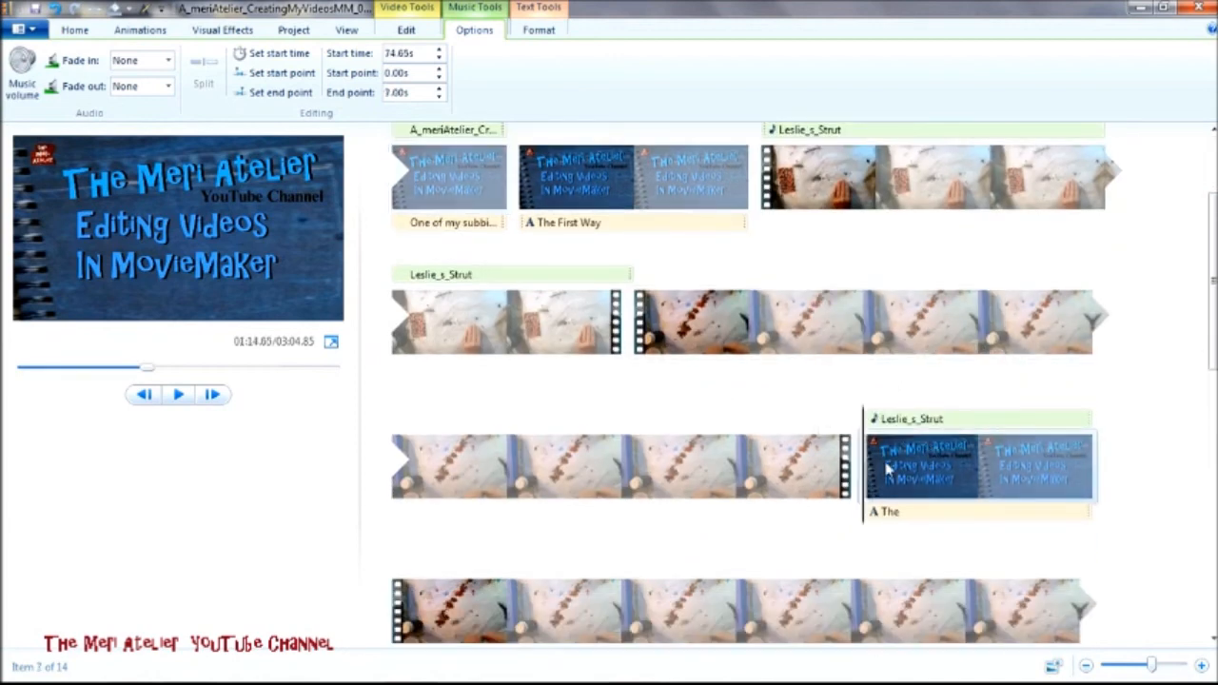
pyautogui.scroll(-5, 890, 476)
pyautogui.click(815, 487)
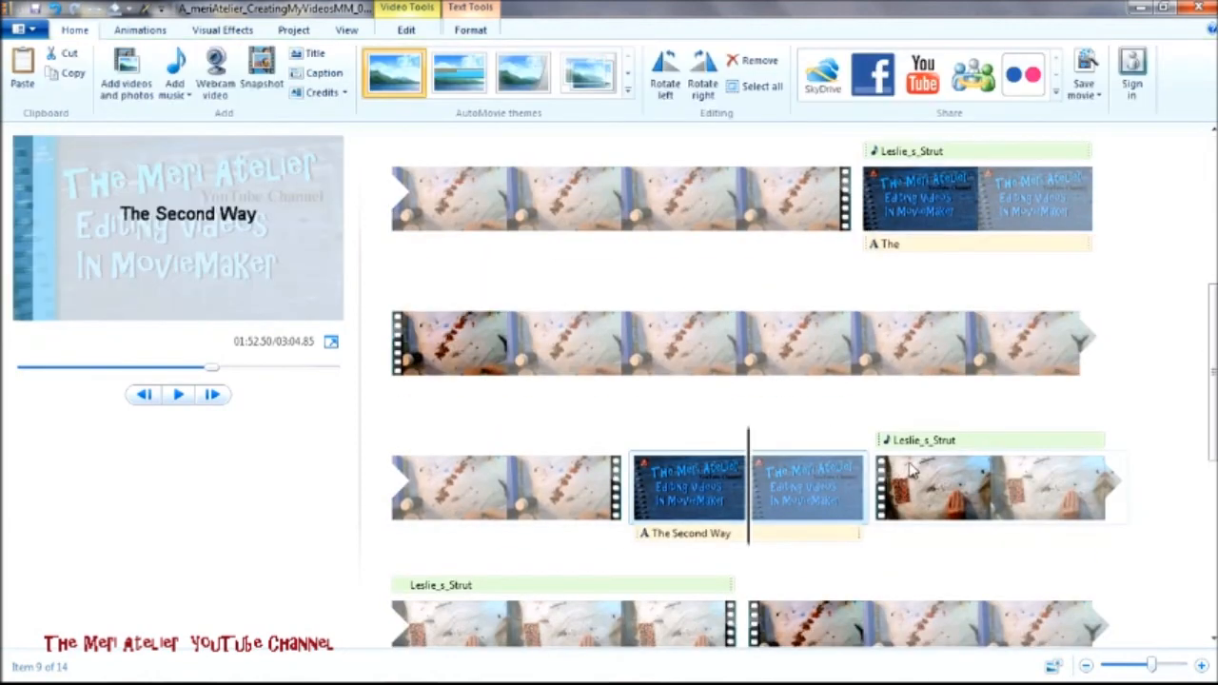
pyautogui.click(914, 473)
pyautogui.scroll(-3, 917, 481)
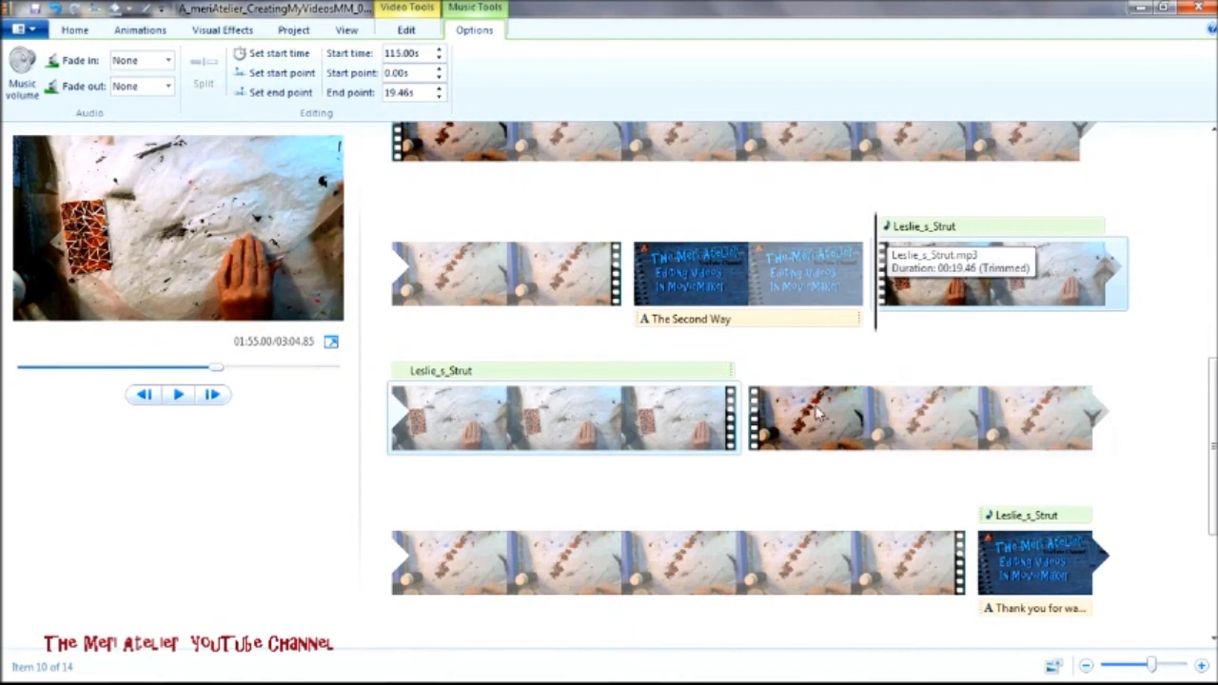
pyautogui.click(759, 440)
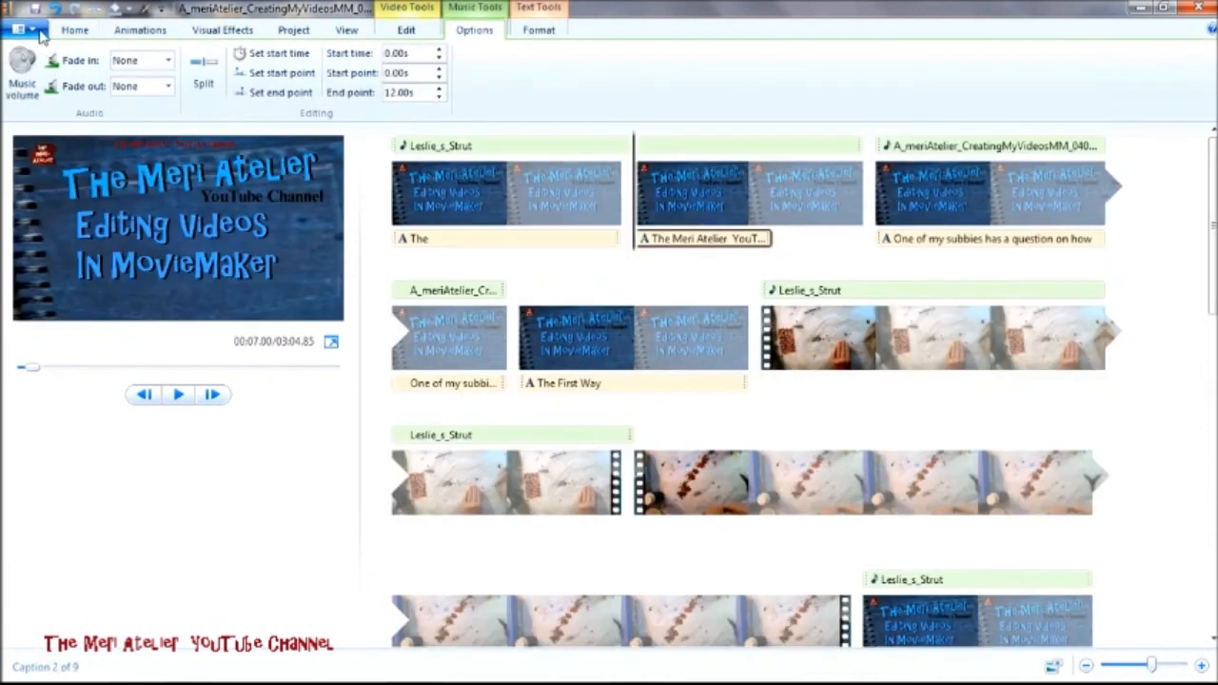
# - Save the project with the finished music arrangement
pyautogui.click(26, 29)
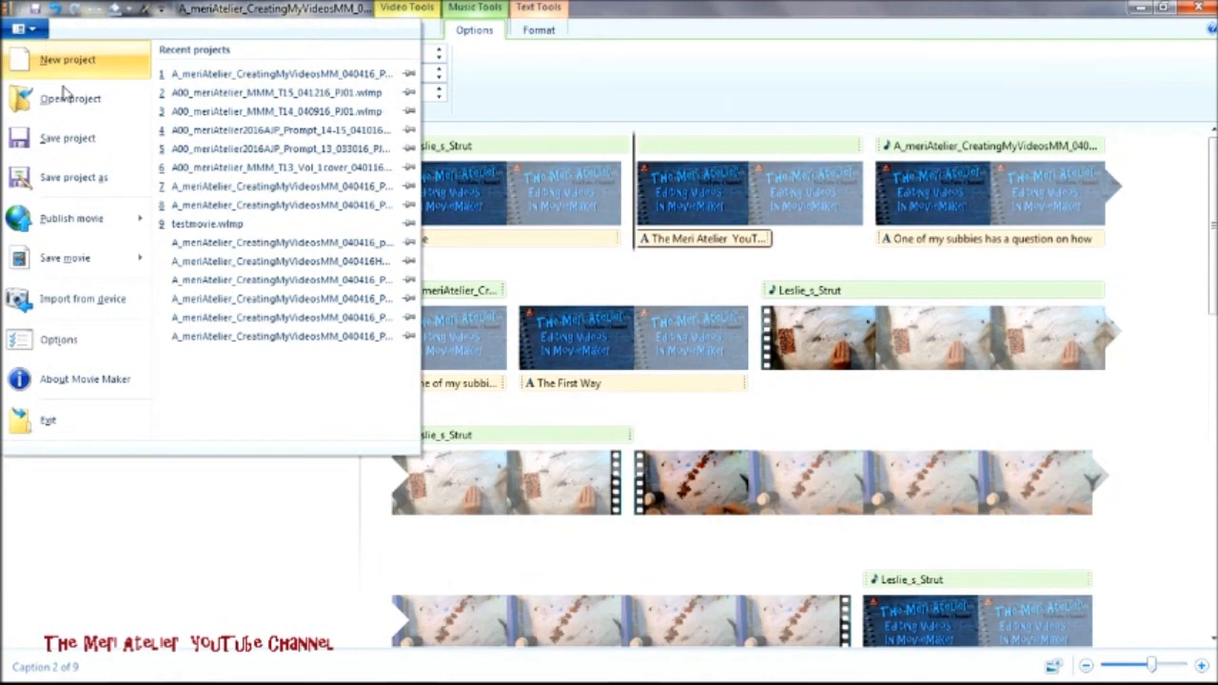
pyautogui.click(82, 139)
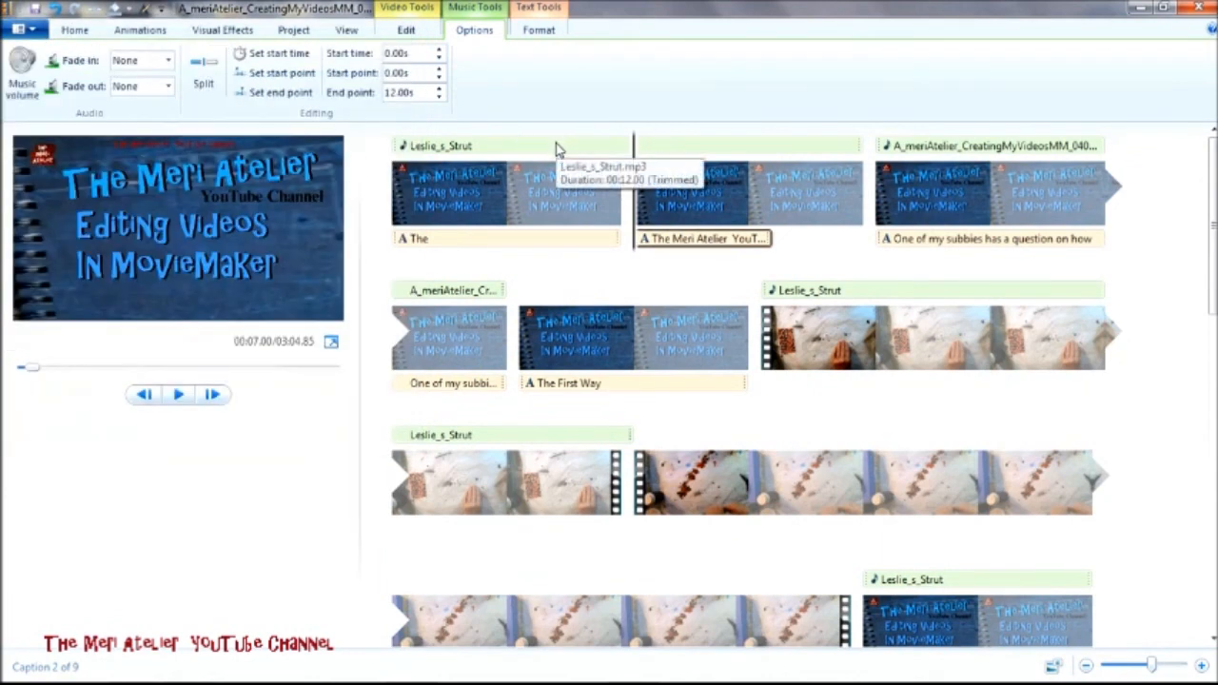